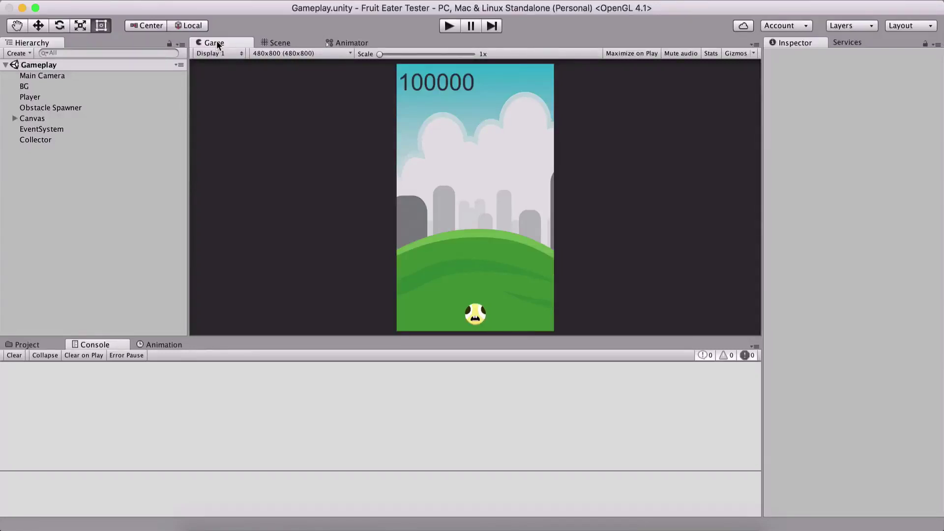
Step: Play-test the game, steering the player left and right to catch fruit and dodge bombs
click(449, 26)
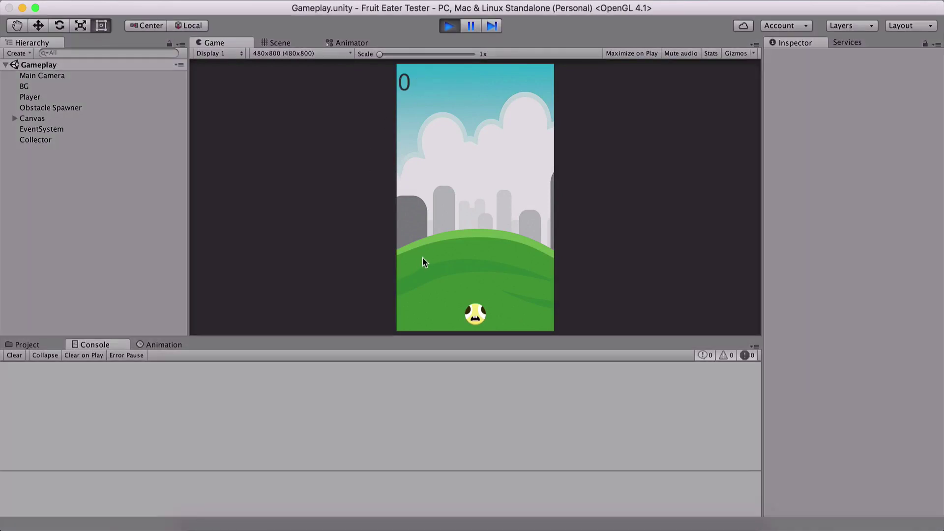
key(Right)
key(Left)
key(Right)
key(Left)
key(Right)
key(Left)
key(Right)
key(Left)
key(Left)
key(Right)
key(Left)
key(Right)
key(Left)
key(Right)
key(Left)
key(Right)
key(Left)
key(Right)
key(Left)
key(Right)
key(Left)
key(Right)
key(Left)
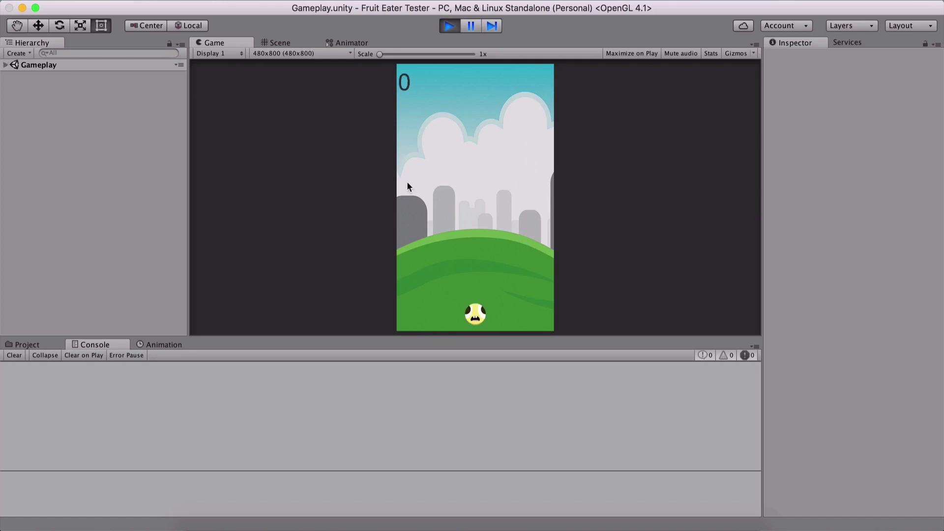
key(Right)
key(Left)
key(Left)
key(Right)
key(Left)
key(Right)
key(Left)
key(Right)
key(Left)
key(Right)
key(Left)
key(Right)
key(Left)
key(Right)
key(Left)
key(Right)
key(Right)
key(Left)
key(Right)
key(Left)
key(Right)
key(Left)
key(Right)
key(Left)
key(Right)
key(Left)
key(Right)
key(Left)
key(Right)
key(Right)
key(Right)
key(Left)
key(Right)
key(Left)
key(Left)
key(Right)
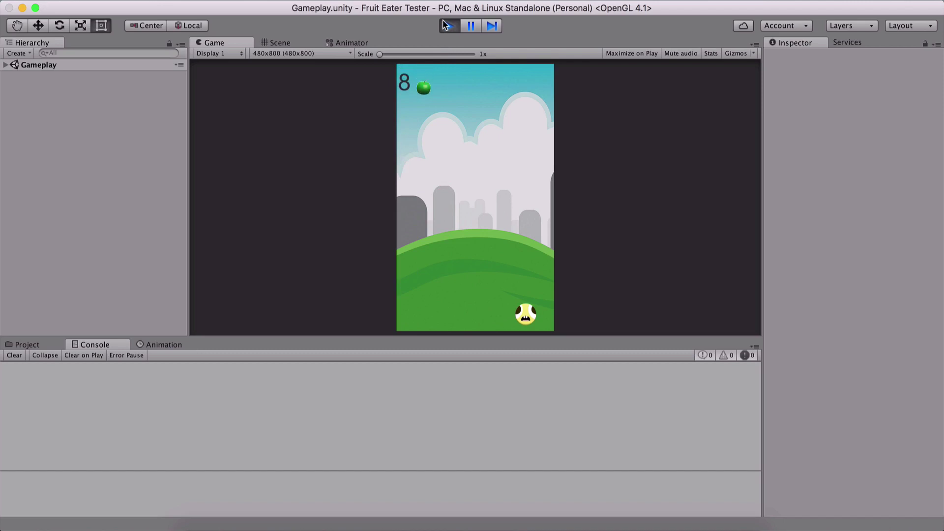
Step: Stop the test run and show the Assets root in the Project panel
click(446, 25)
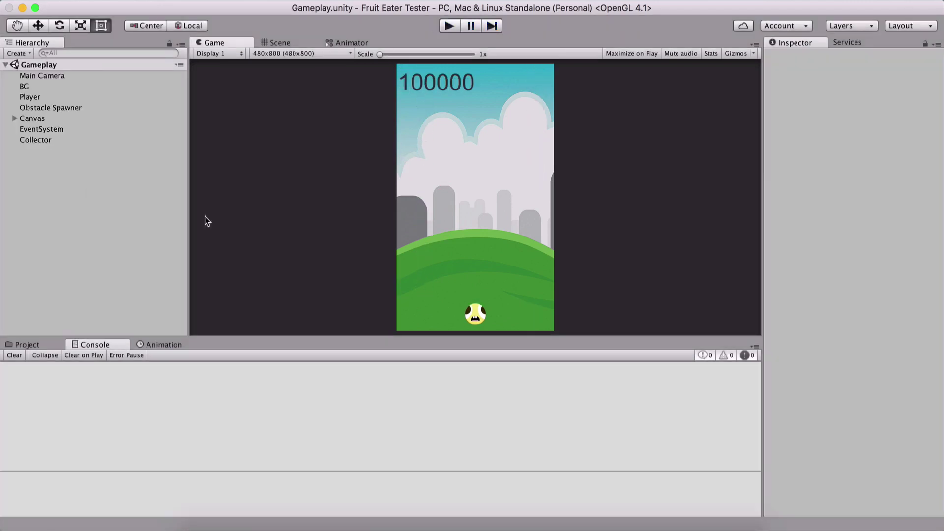
click(47, 345)
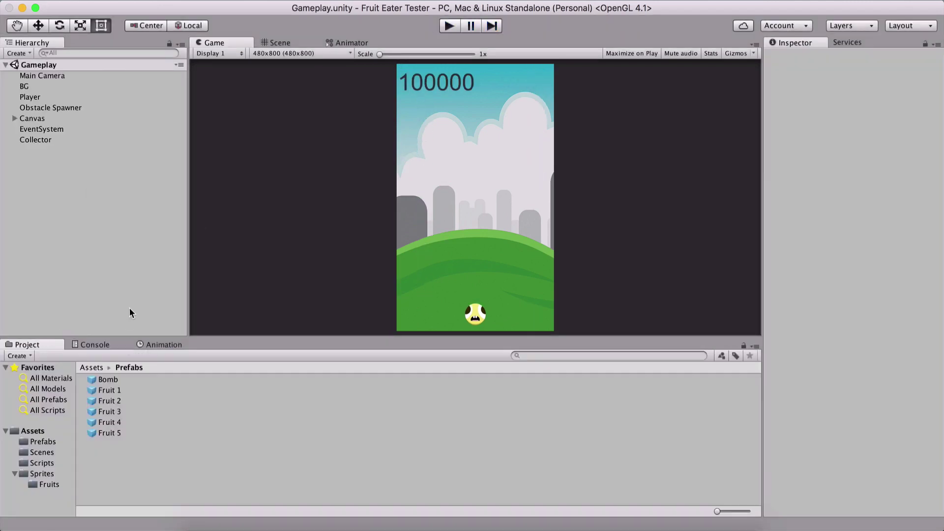
click(92, 368)
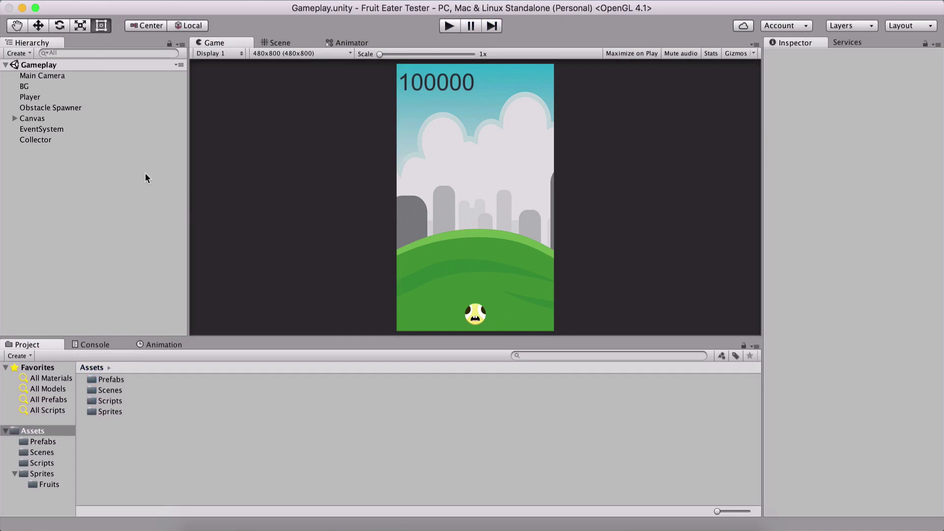
Step: Start a new 2D project named 'Fruit Eater'
click(34, 1)
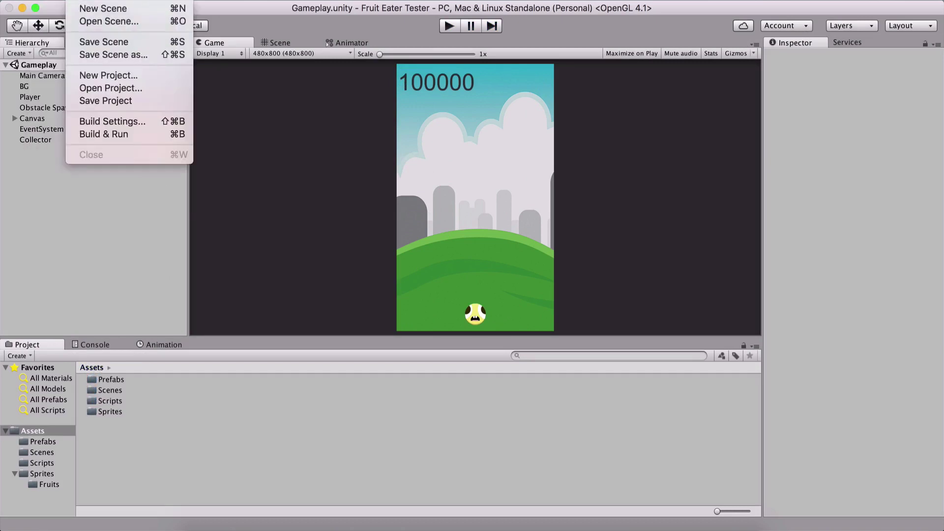
click(98, 75)
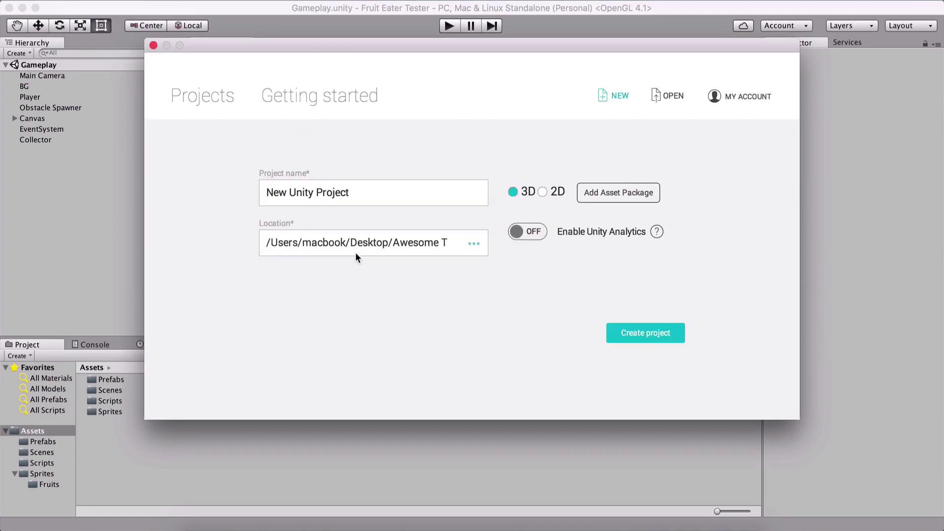
click(542, 191)
drag(451, 195, 0, 169)
text(Fru)
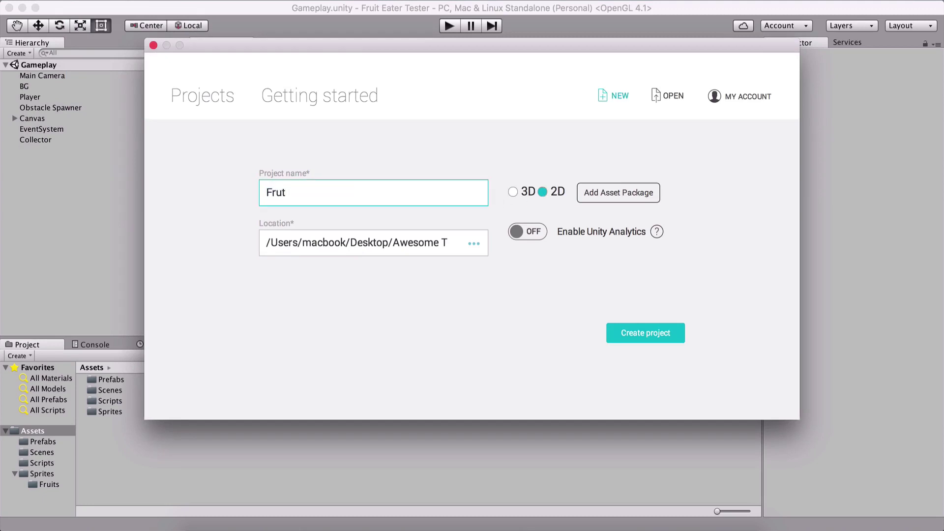
text(it Eater)
Step: Store the project in a new '2 - Project' folder inside '5 - Fruit Eater' and create it
click(477, 244)
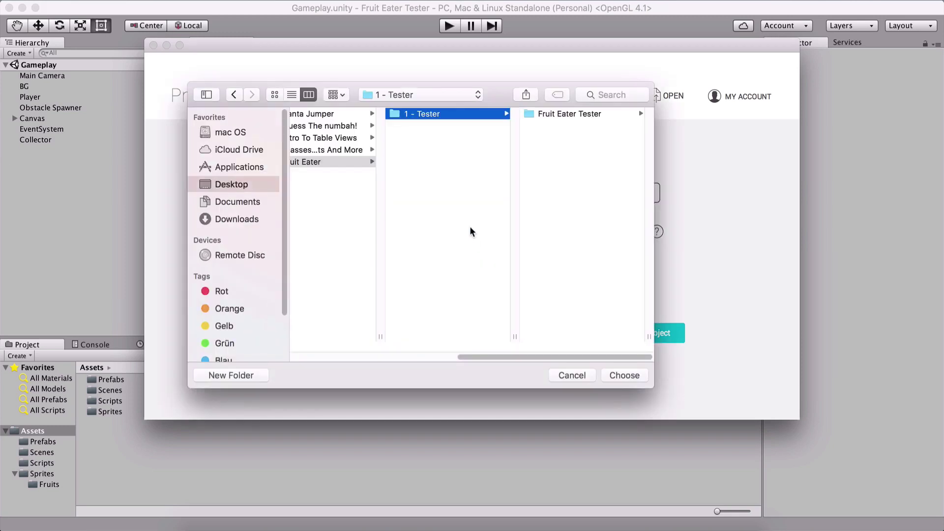
click(426, 170)
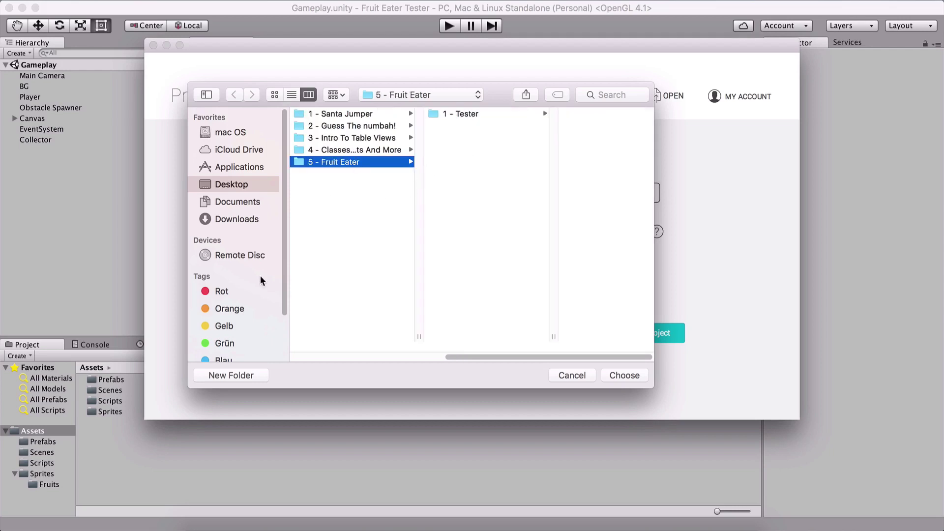
click(213, 381)
text(2)
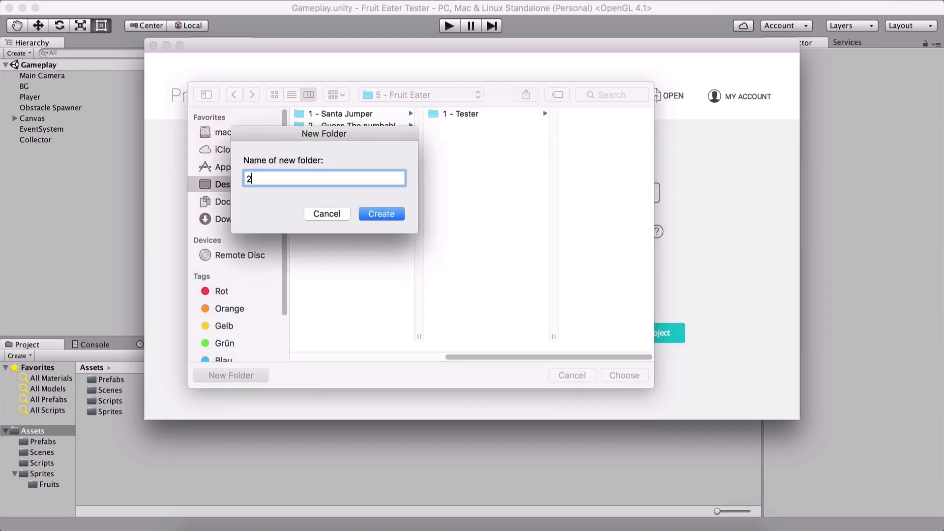
text( - {roject)
key(Return)
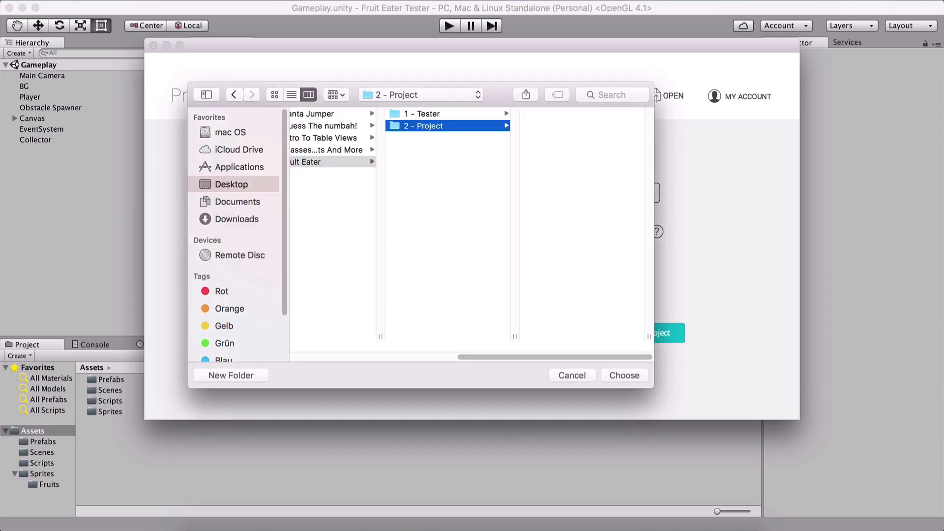
click(623, 375)
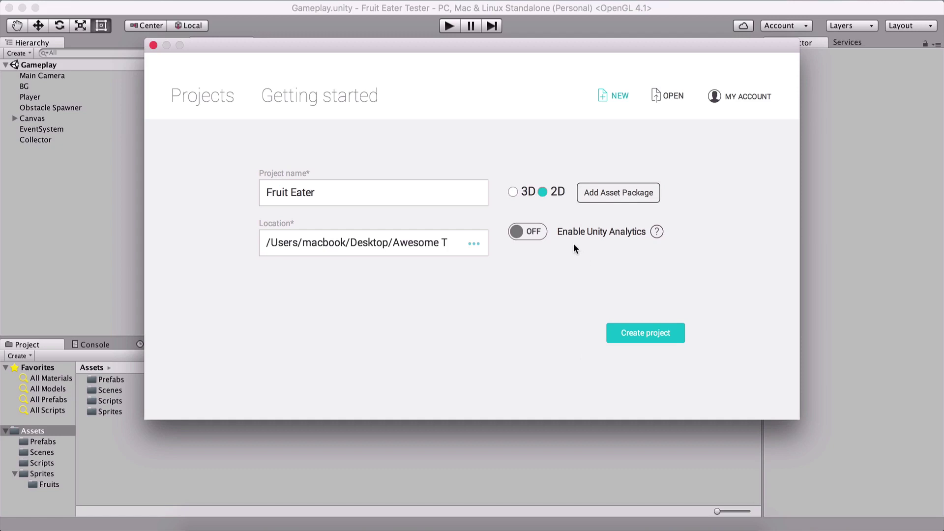
click(653, 330)
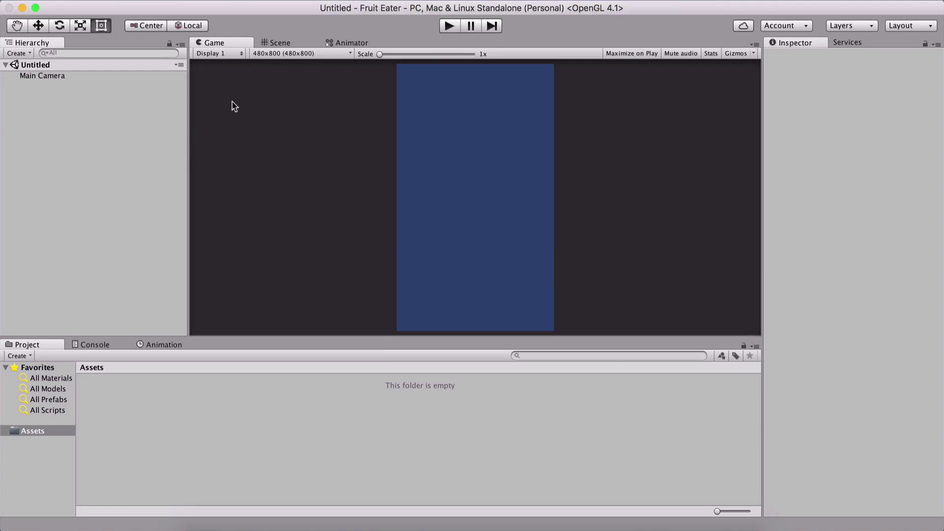
click(272, 43)
click(221, 44)
click(270, 55)
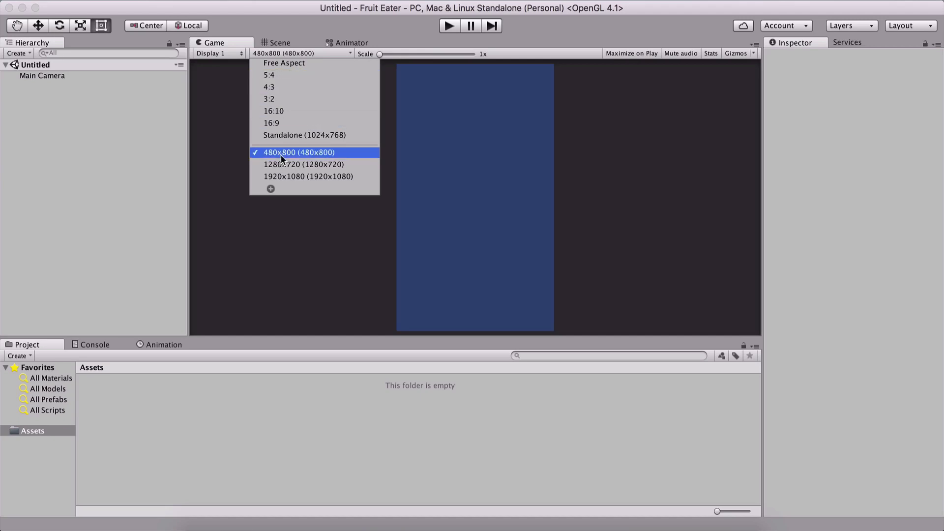
click(271, 189)
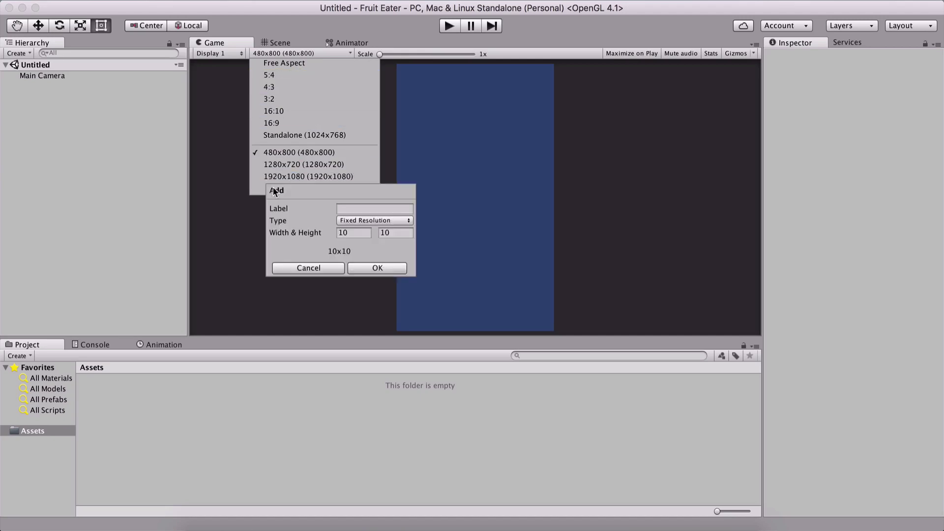
click(347, 208)
click(359, 221)
click(353, 220)
click(324, 232)
text(480)
key(Tab)
text(800)
click(324, 267)
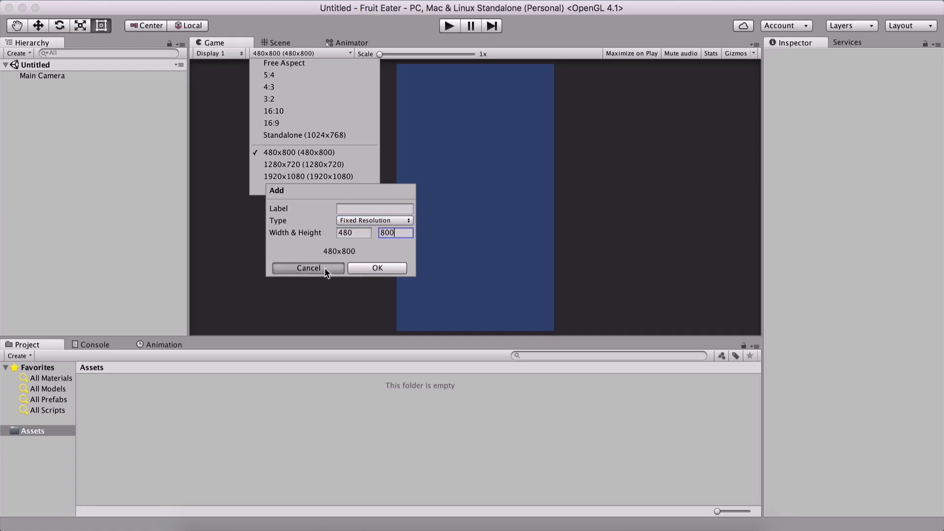
click(217, 232)
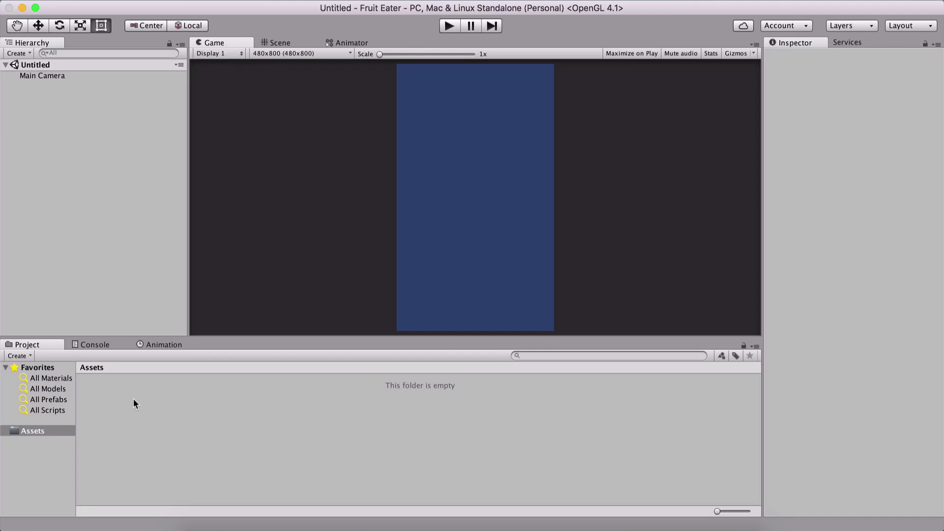
Step: Create a Scenes folder in Assets
right_click(119, 399)
mouse_move(163, 295)
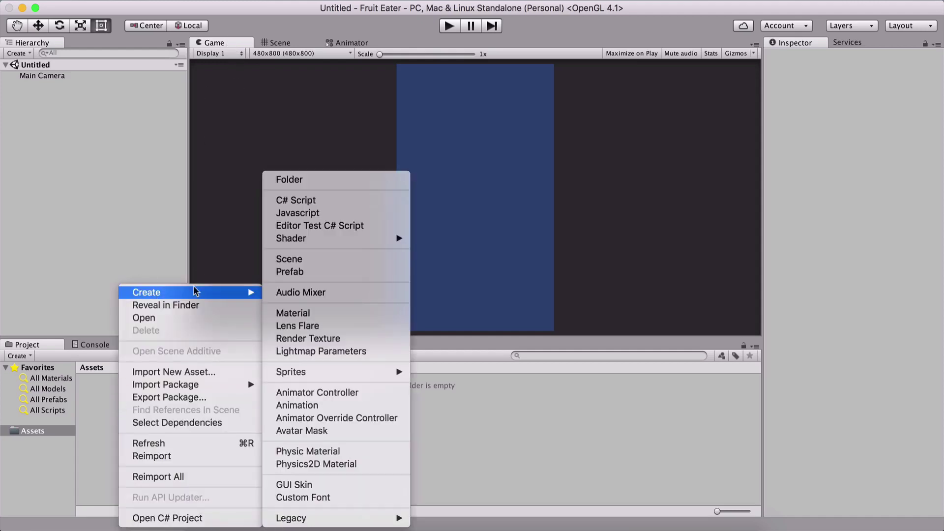
click(297, 181)
text(Scene)
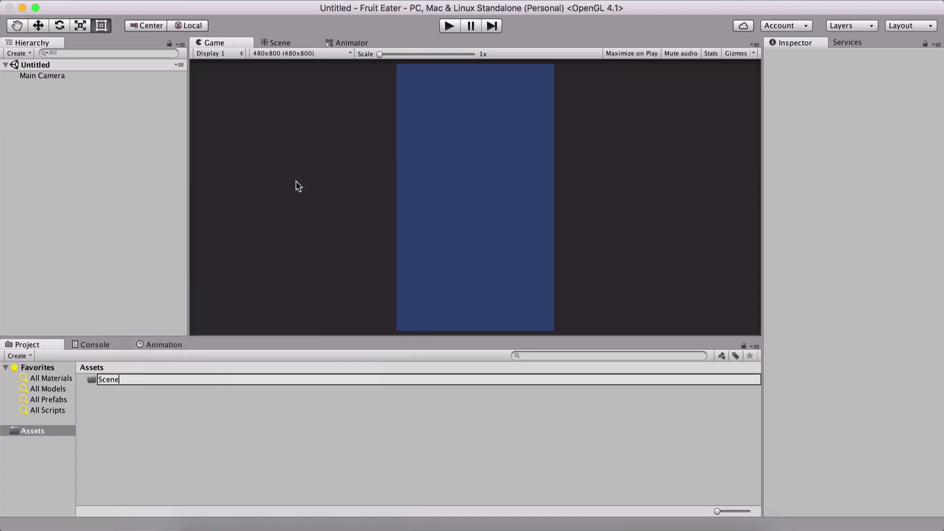
text(s)
key(Return)
Step: Save the current scene as 'Gameplay' inside the Scenes folder
key(super+s)
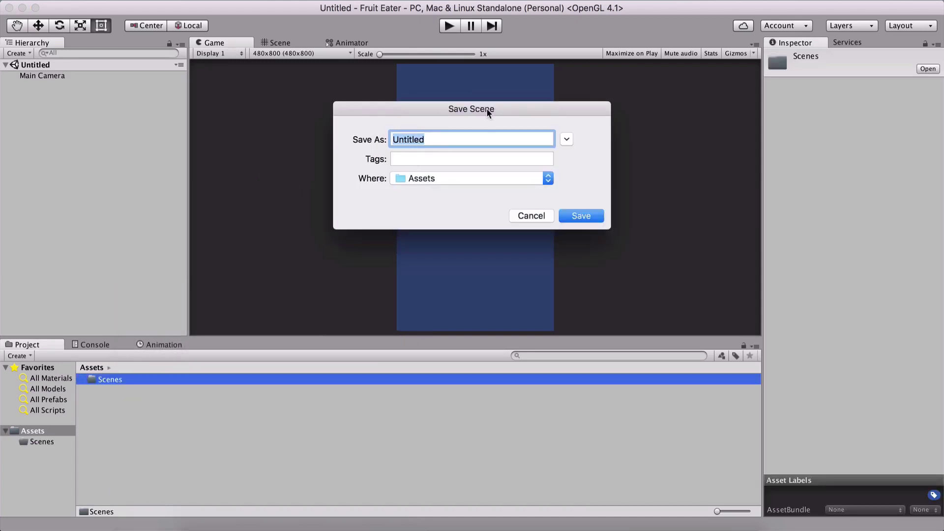
click(535, 216)
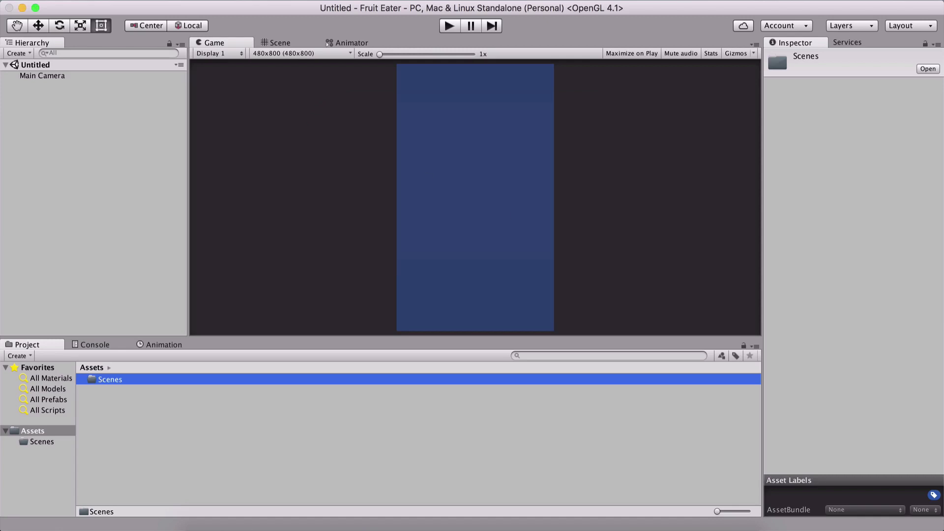
click(76, 0)
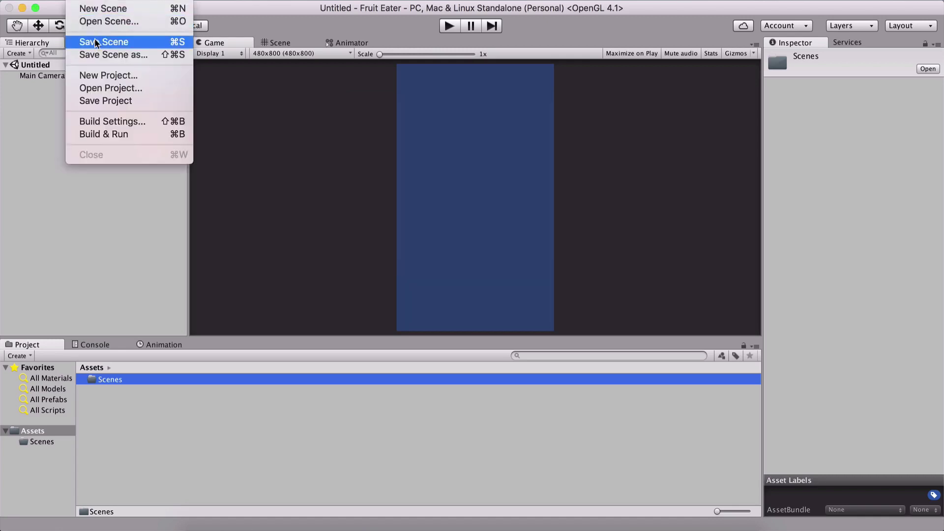
click(307, 237)
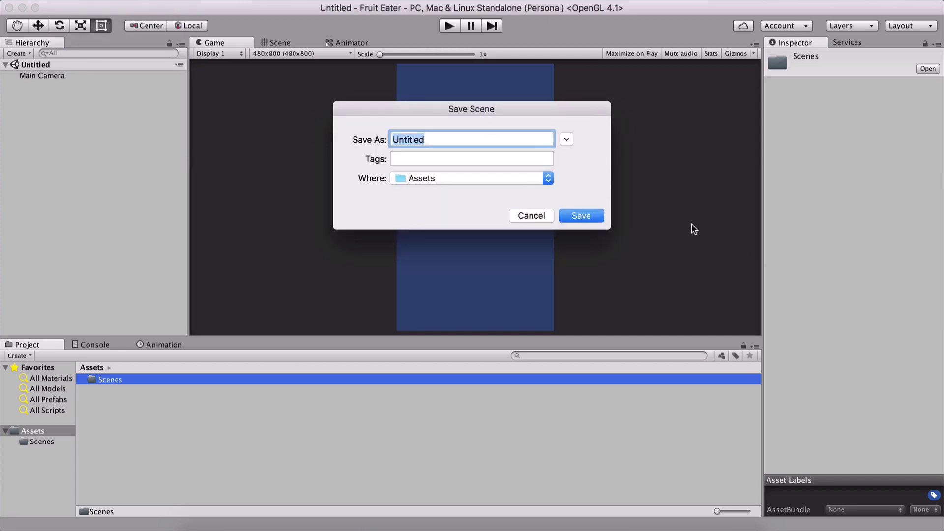
text(Gameplay)
click(566, 139)
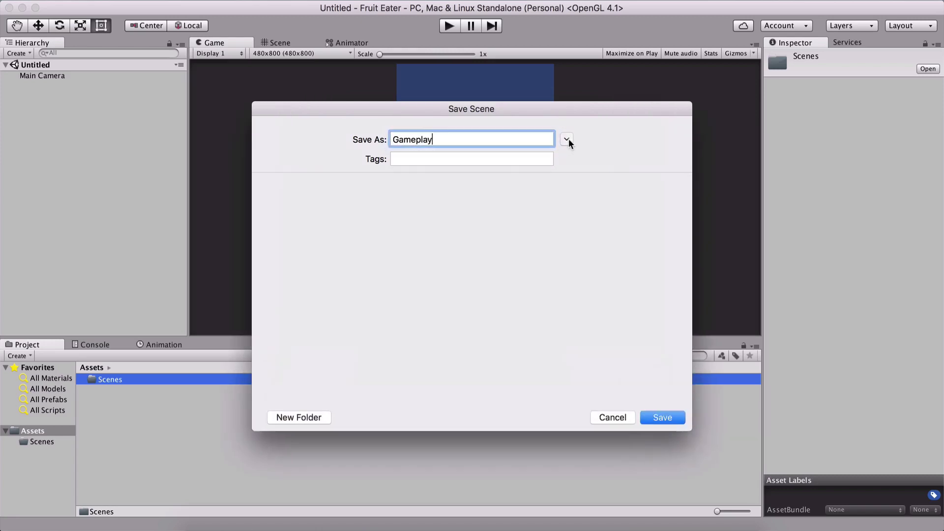
click(409, 215)
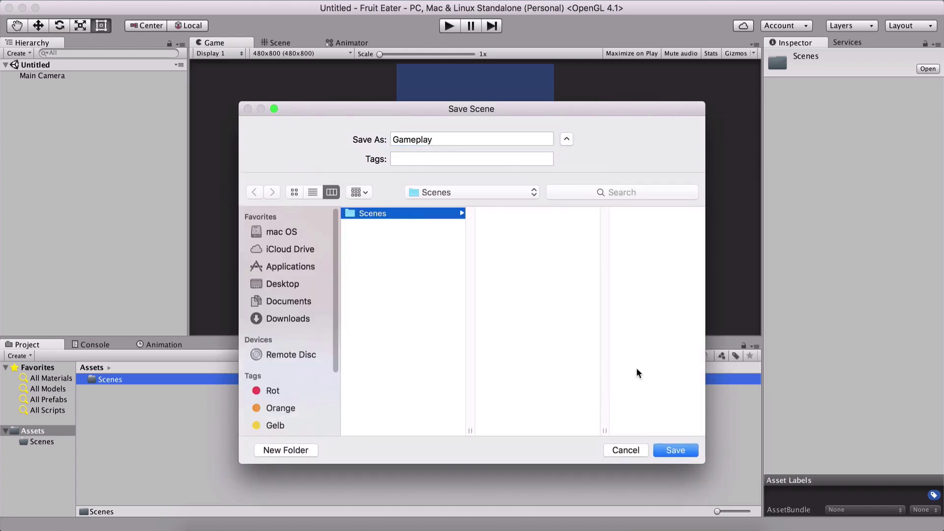
click(684, 455)
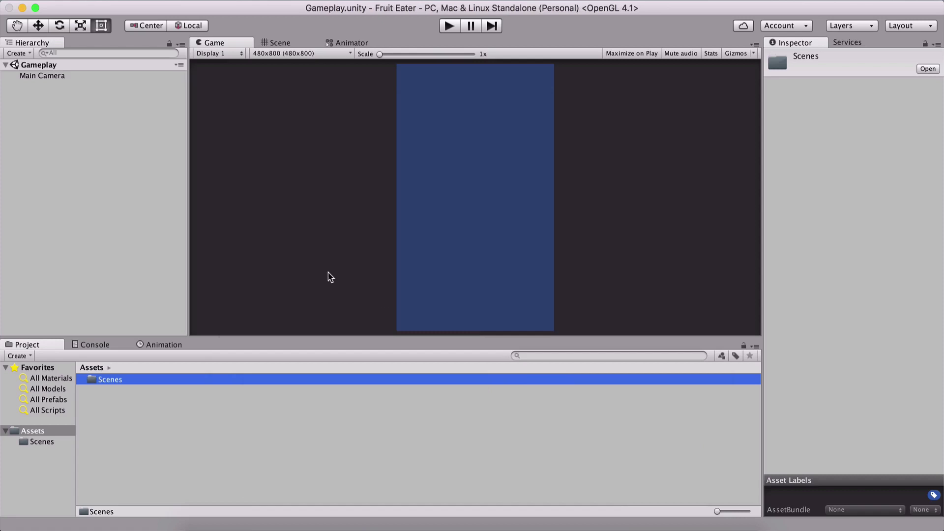
Step: Create a Sprites folder in Assets and open it
right_click(114, 435)
mouse_move(241, 292)
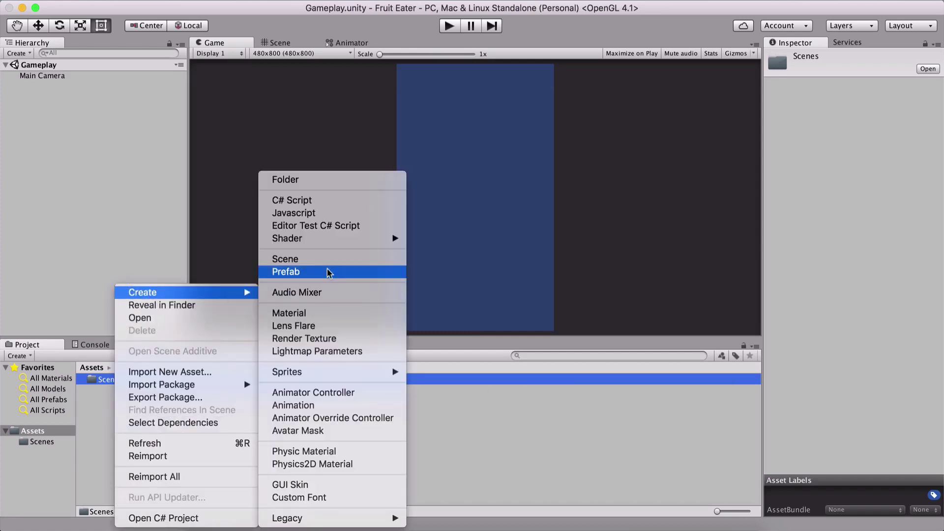
click(326, 181)
text(Sprites)
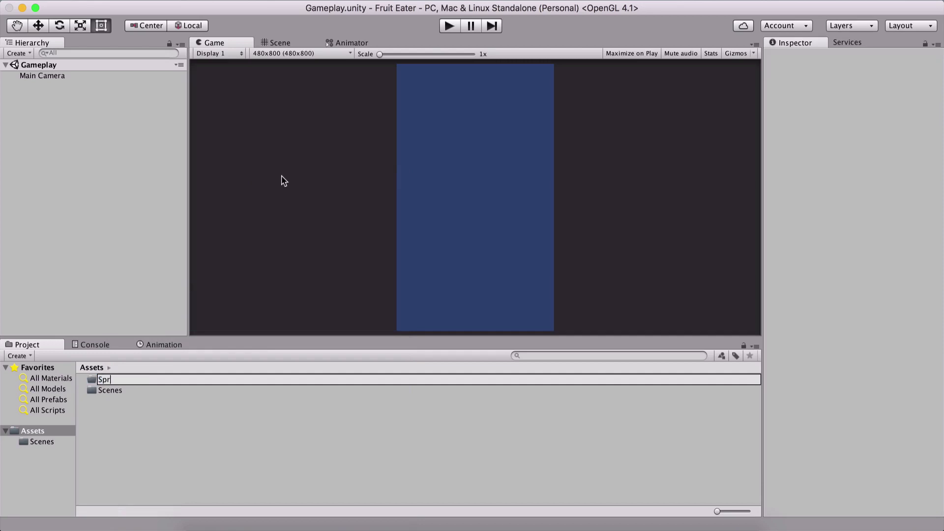
key(Return)
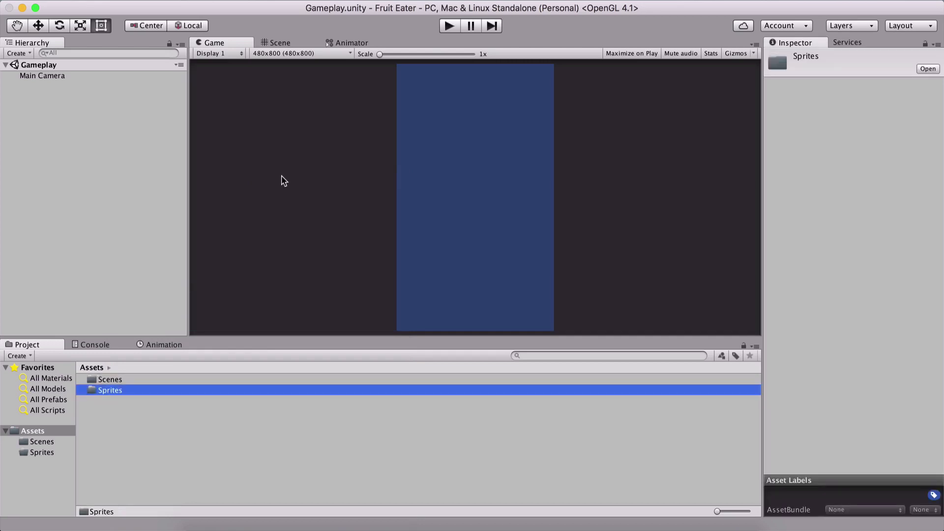
double_click(126, 393)
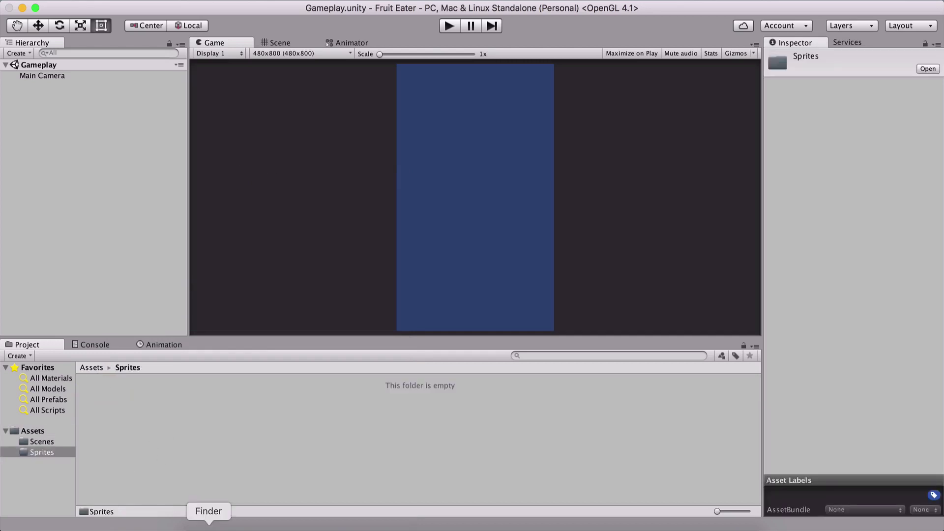
click(209, 526)
Step: Position the Finder window and preview BG.jpg in the BG art folder
drag(195, 215, 342, 112)
double_click(399, 141)
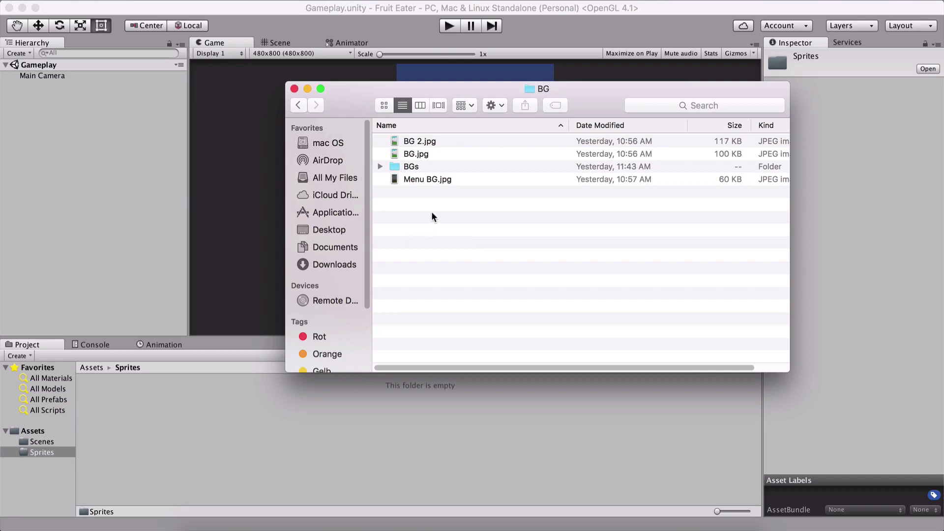
click(396, 155)
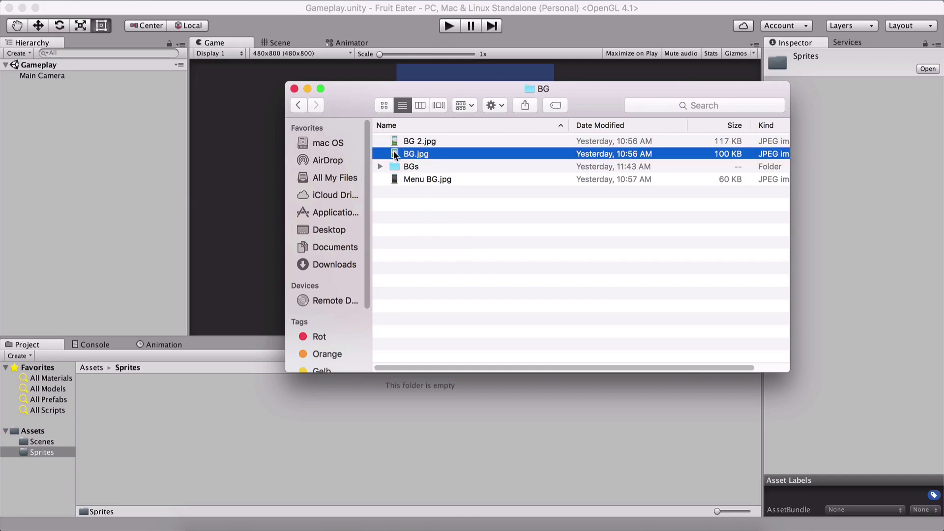
double_click(396, 155)
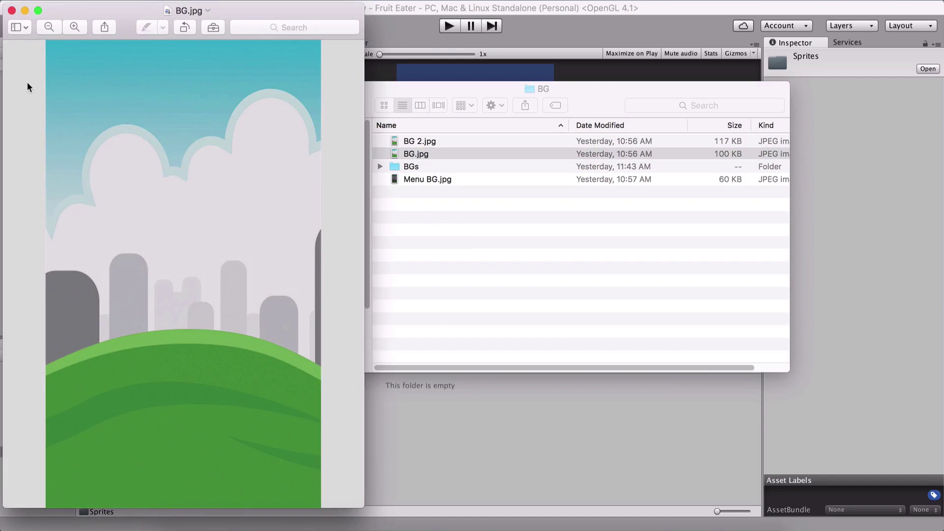
click(11, 11)
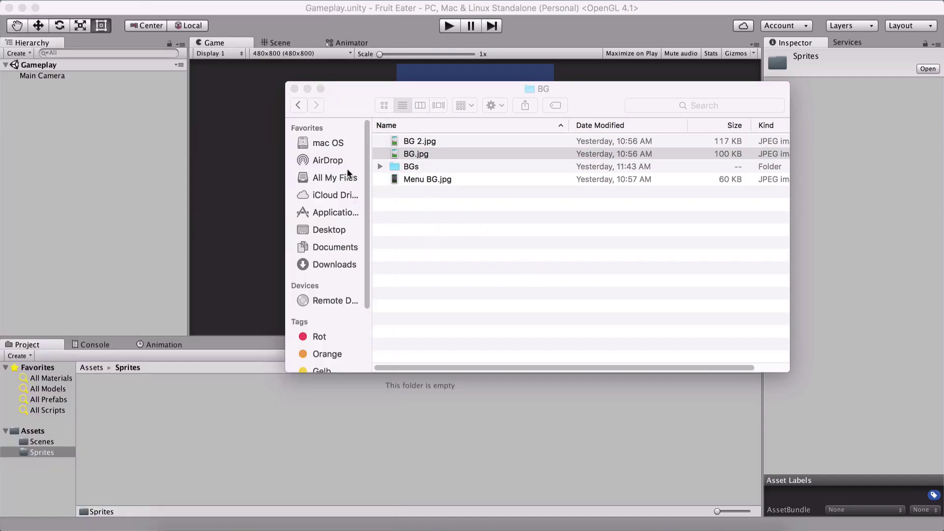
click(298, 106)
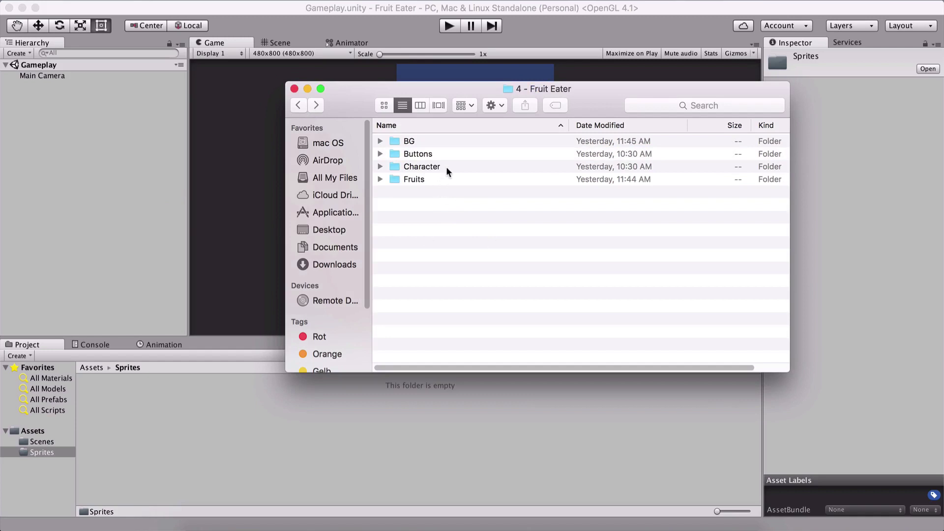
Step: Browse the BG folder images and its BGs subfolder, including Menu BG.jpg
double_click(448, 142)
click(427, 143)
click(423, 153)
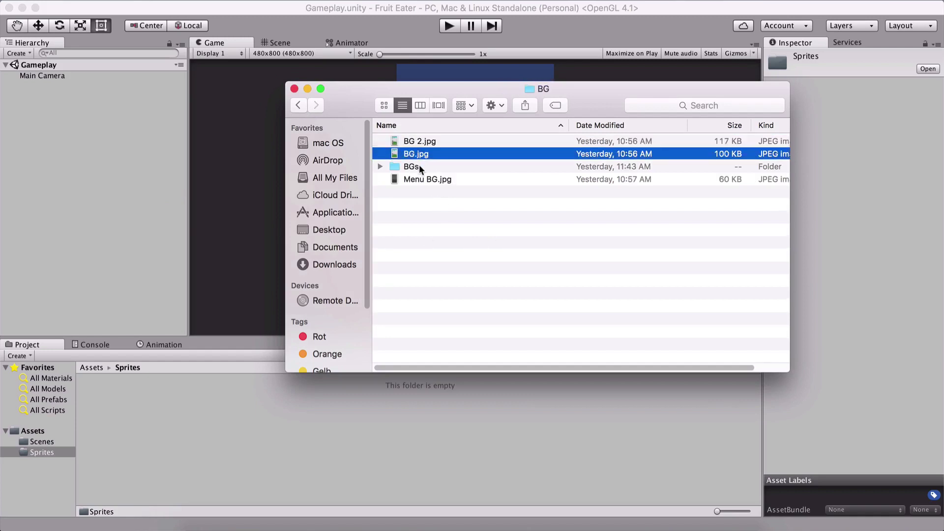
double_click(413, 166)
click(408, 142)
click(406, 151)
click(301, 106)
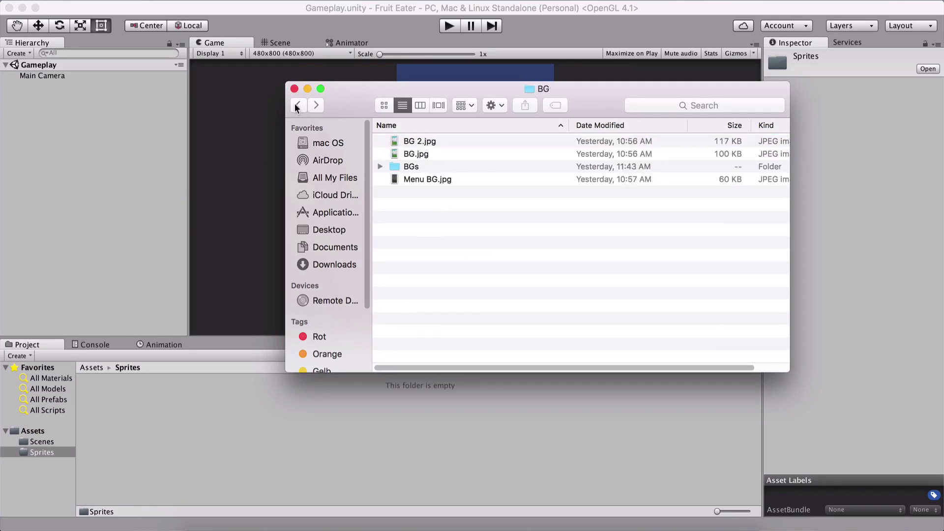
click(301, 105)
Step: Preview the Back 2.png and Pause.png images in the Buttons folder
double_click(407, 154)
click(408, 141)
click(407, 154)
double_click(413, 142)
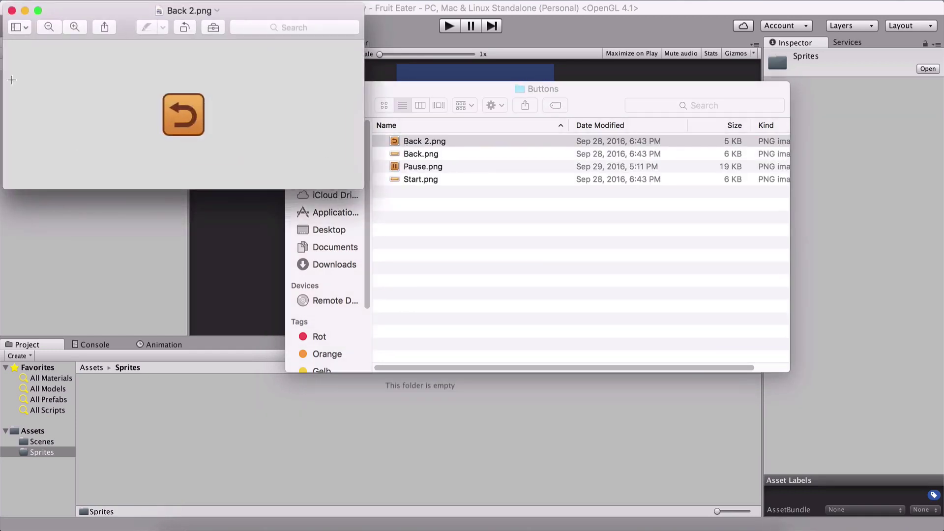
click(12, 11)
double_click(418, 167)
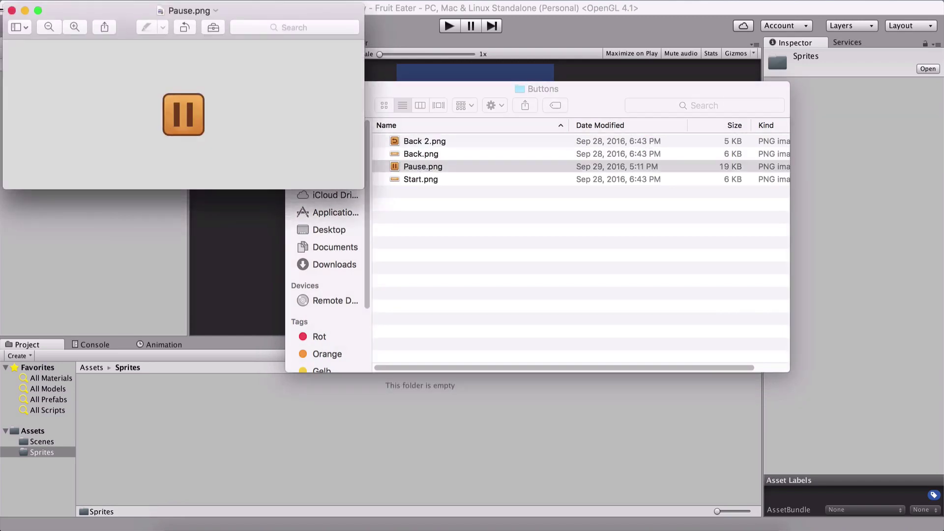
click(9, 10)
click(299, 105)
Step: Check Player.png in the Character folder, then view the Fruits folder
double_click(415, 165)
click(403, 142)
click(298, 105)
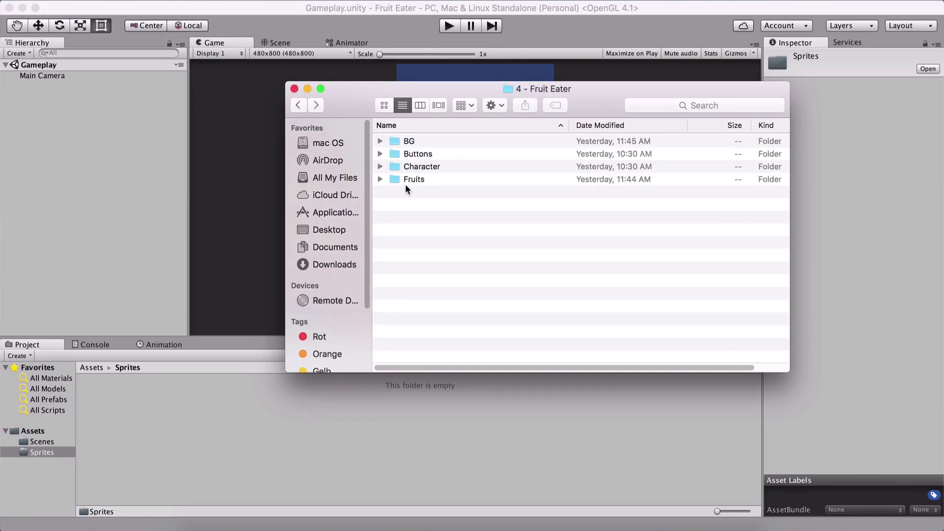
double_click(408, 179)
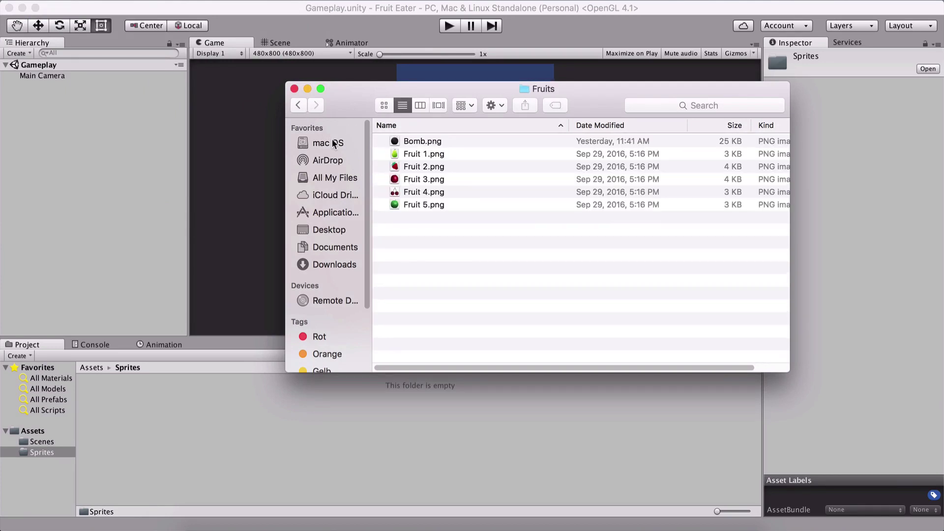
click(298, 105)
Step: Drag the Fruits folder and Character/Player.png into Unity's Sprites folder
drag(412, 179, 167, 426)
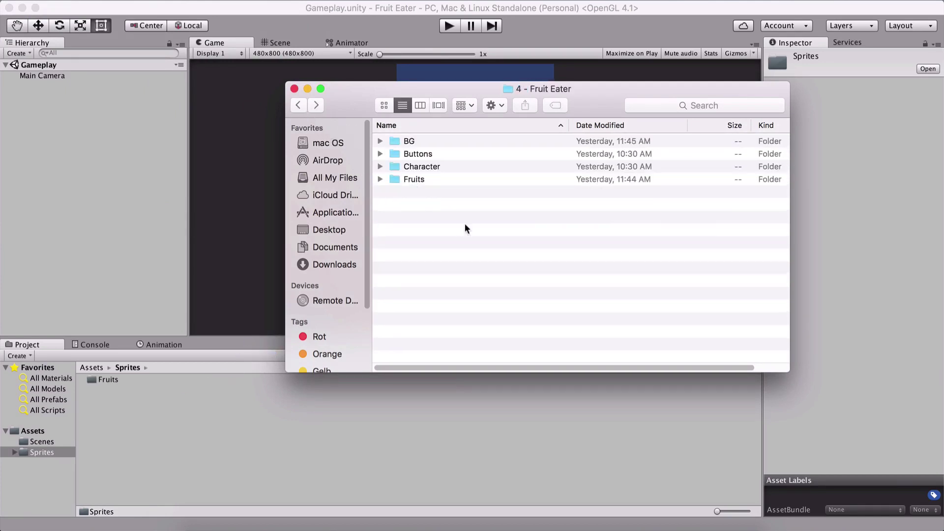
double_click(409, 167)
click(402, 143)
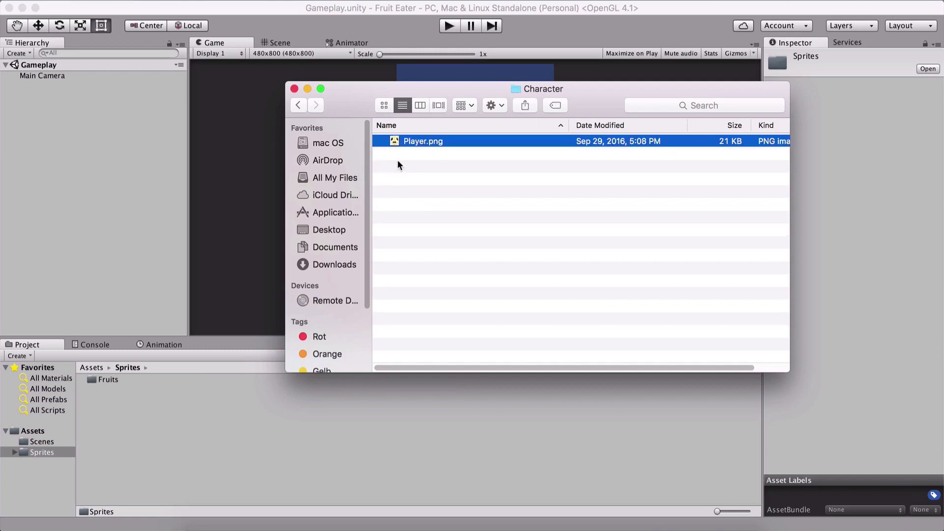
drag(395, 141, 211, 465)
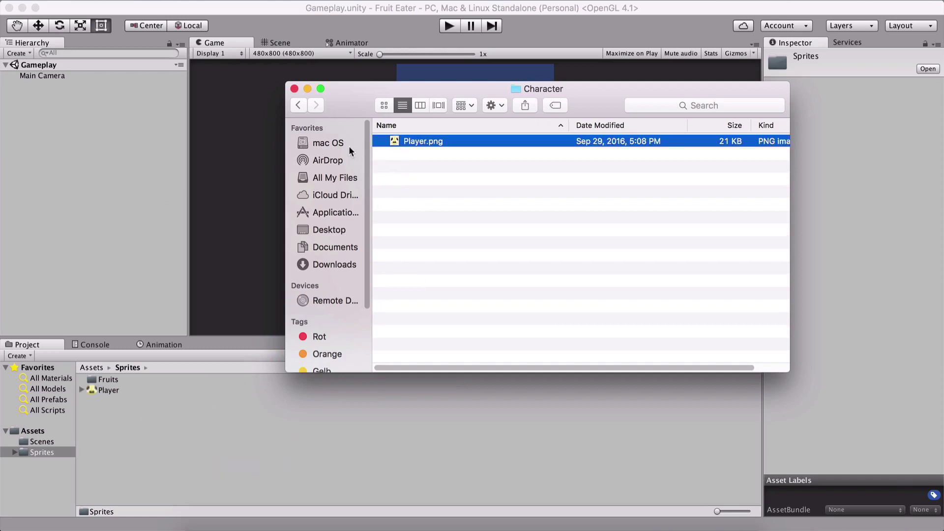
click(293, 105)
Step: Look over the Buttons folder, then drag BG/BG.jpg into the Sprites folder
double_click(415, 154)
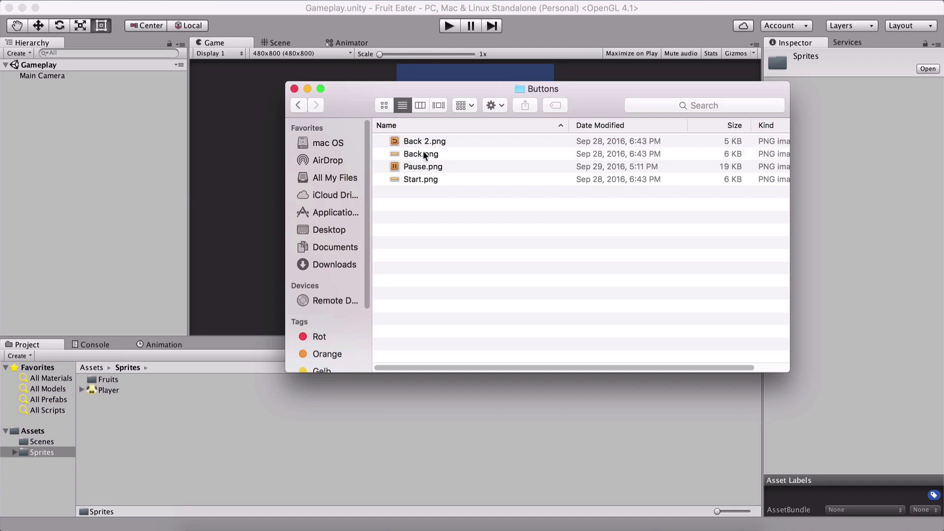
click(423, 178)
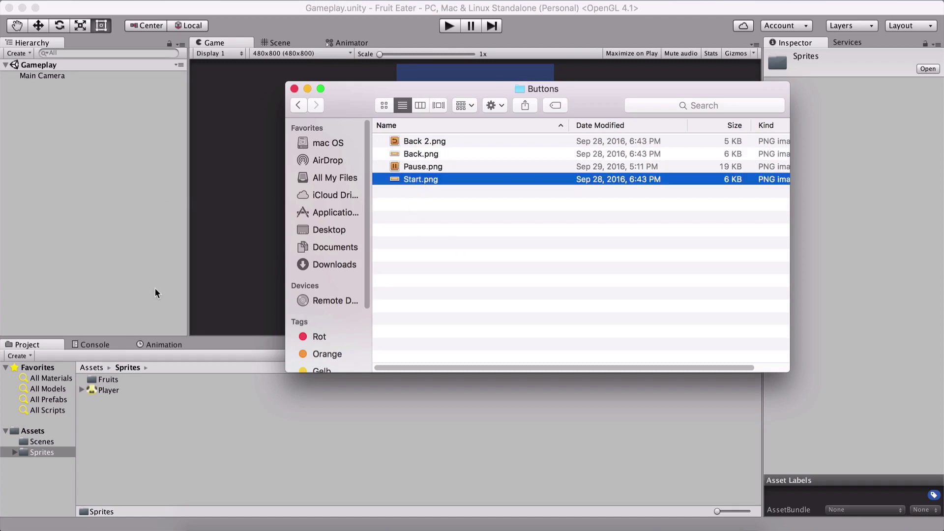
click(298, 105)
click(420, 142)
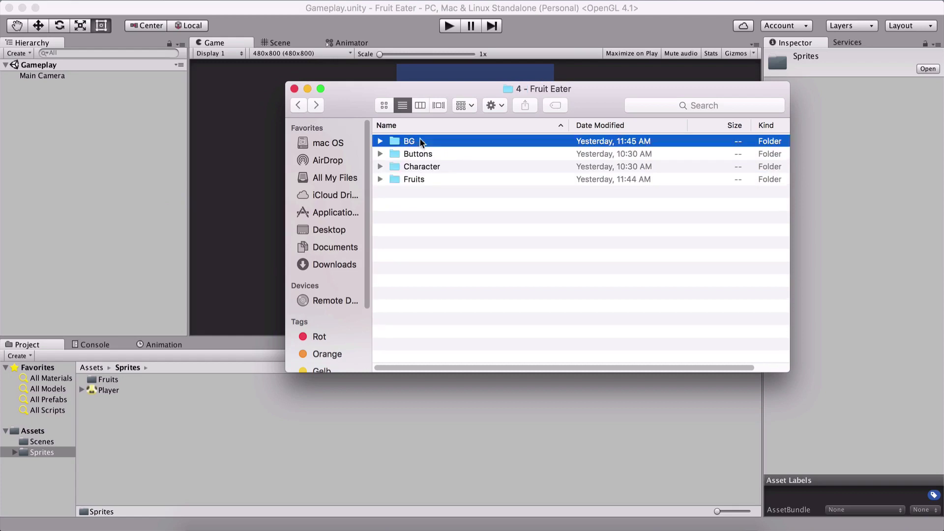
double_click(420, 141)
click(413, 154)
shift+click(427, 179)
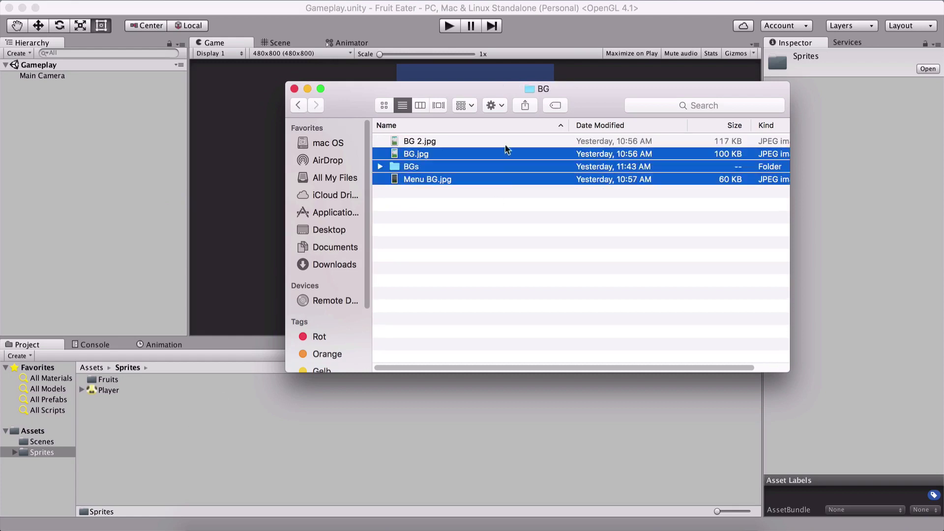
click(440, 195)
drag(398, 158, 132, 440)
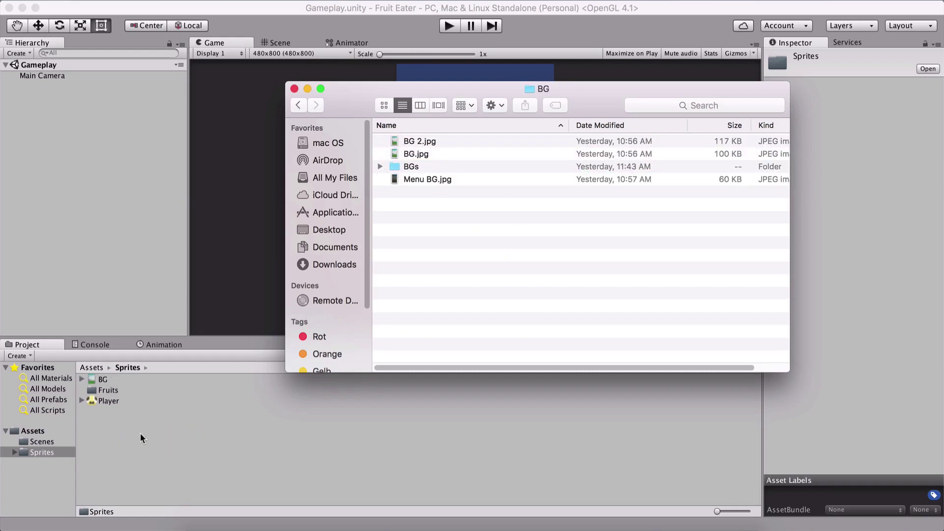
Step: Back in Unity, select the imported Player and BG sprites
click(142, 423)
click(110, 400)
click(104, 381)
Step: Browse the imported Fruits folder in Unity, then the Fruits folder in Finder, selecting Fruit 1.png
double_click(108, 391)
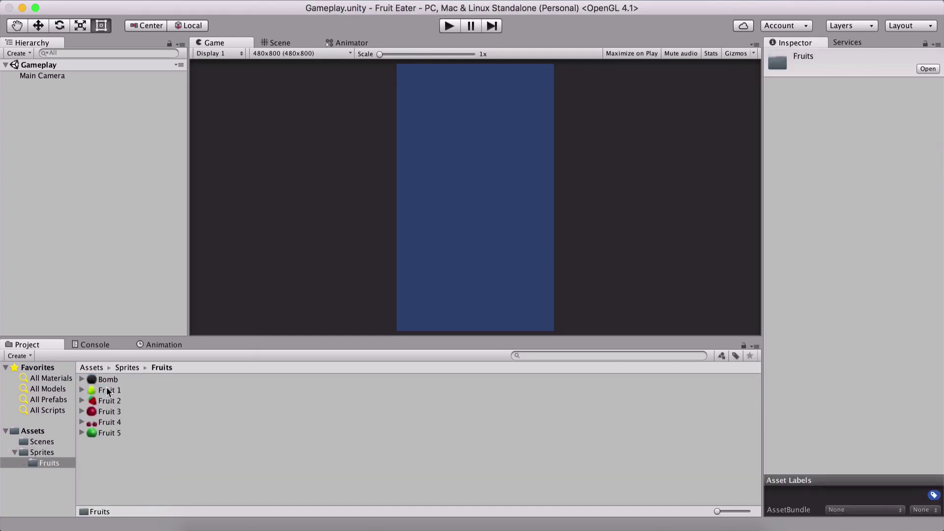
click(124, 367)
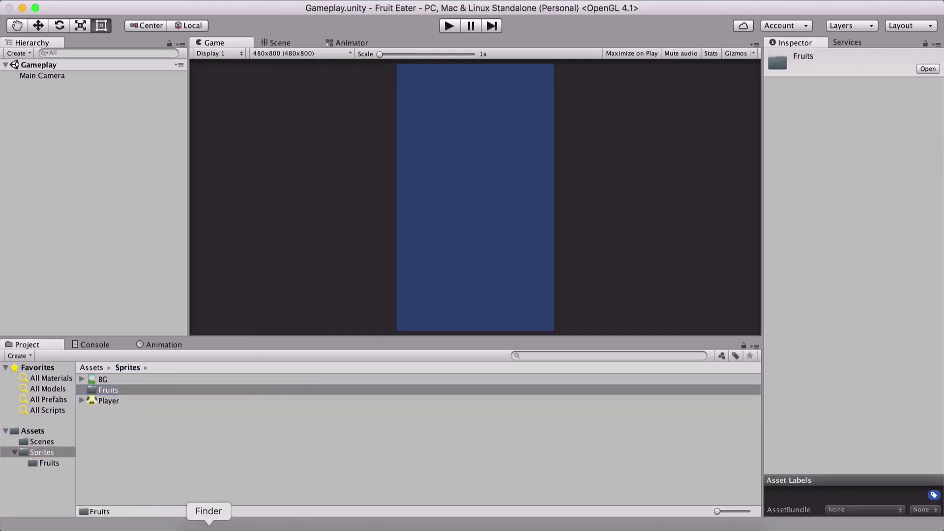
click(208, 528)
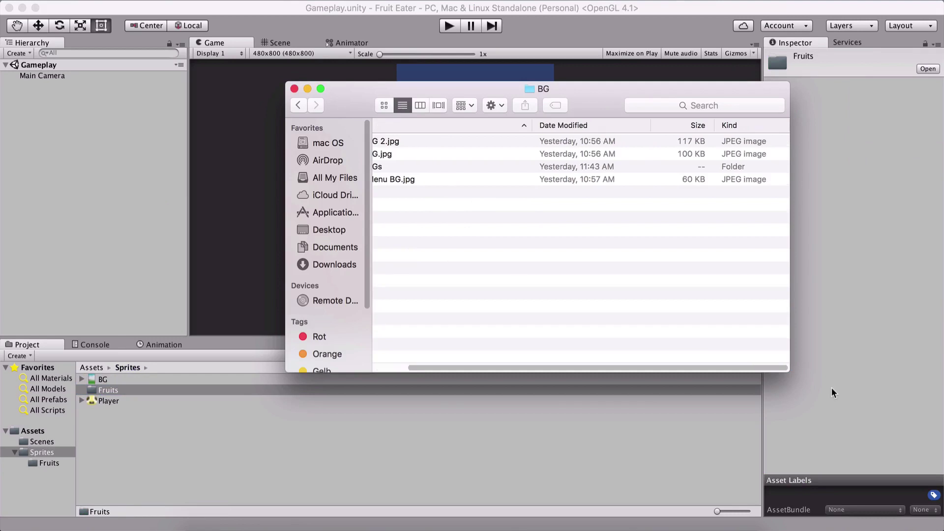
click(297, 106)
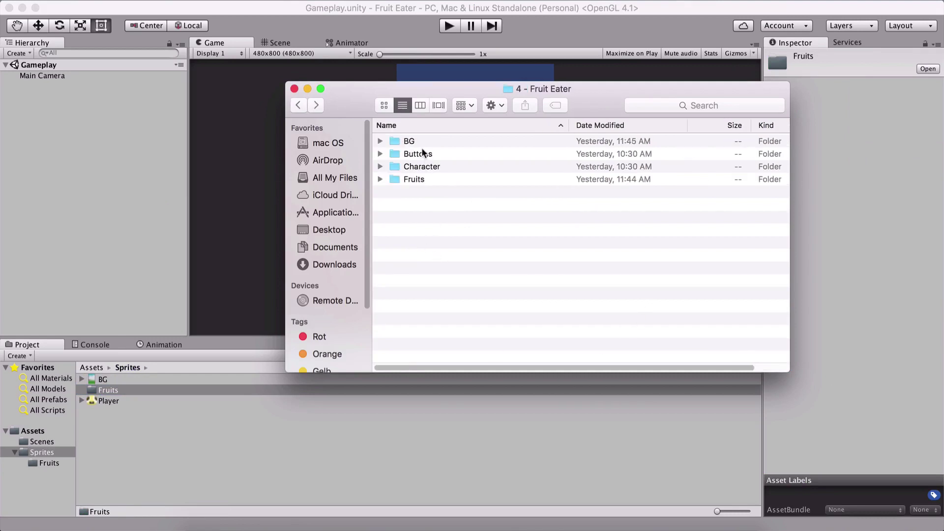
double_click(425, 179)
click(422, 154)
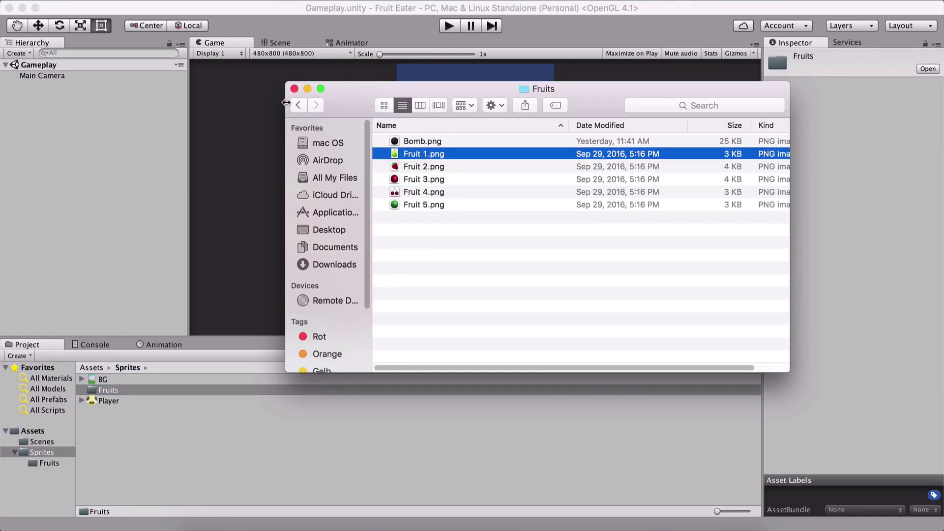
Step: Preview Player.png from Finder's Character folder, then return to the Unity editor
click(298, 105)
double_click(427, 167)
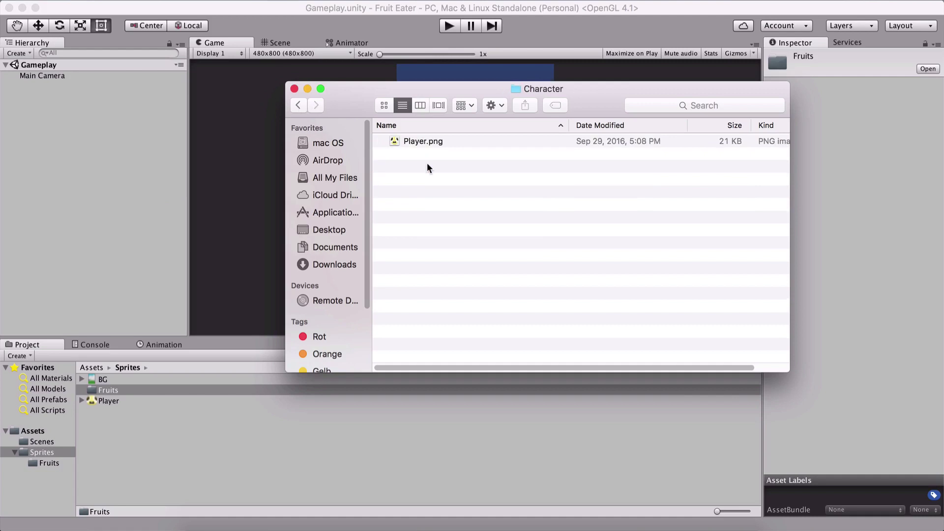
double_click(414, 142)
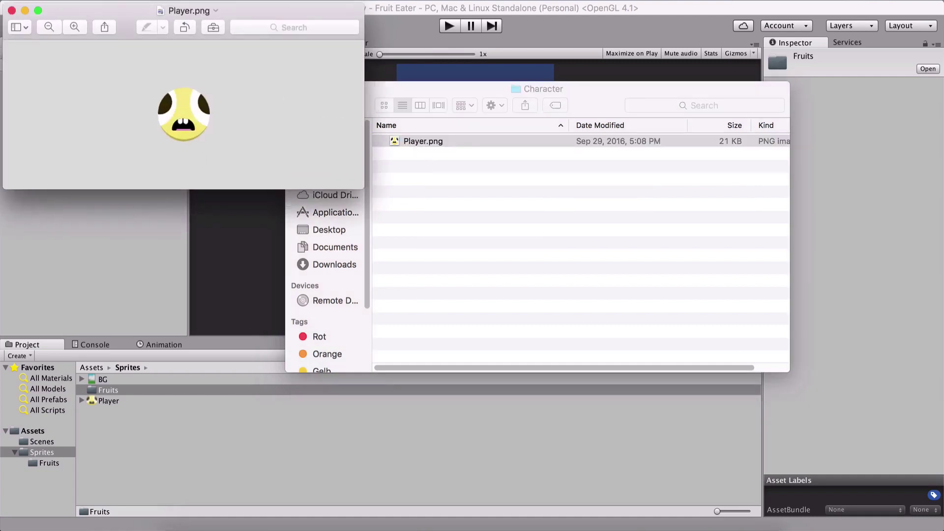
click(11, 10)
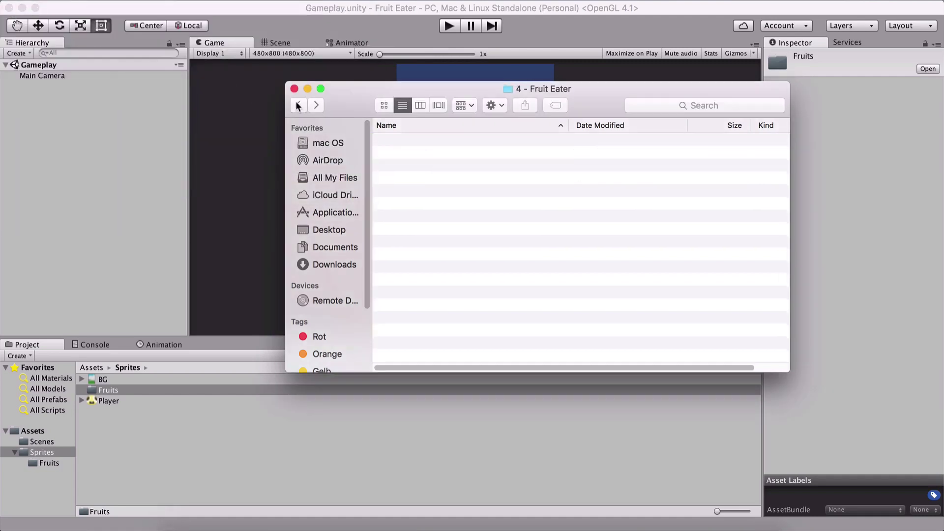
click(298, 105)
click(156, 466)
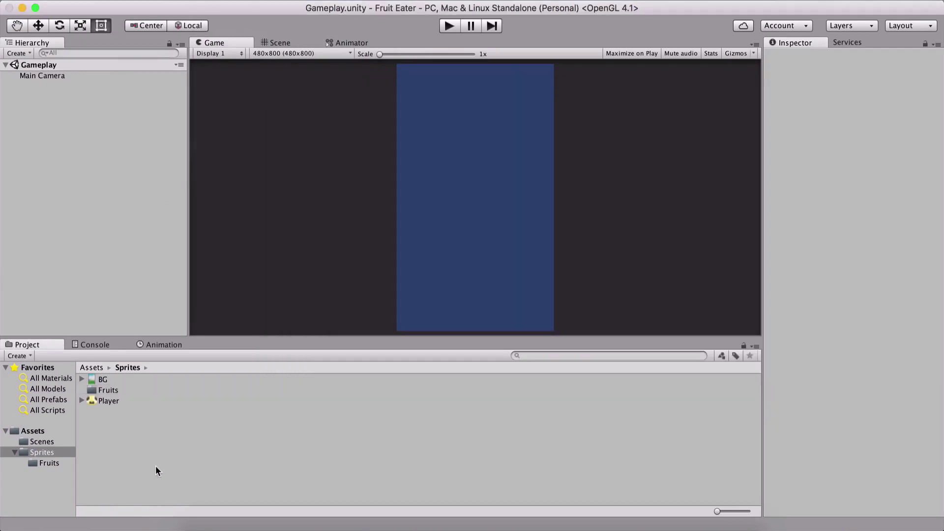
Step: Drag the BG sprite into the Gameplay scene and check the background in the Game view
click(280, 43)
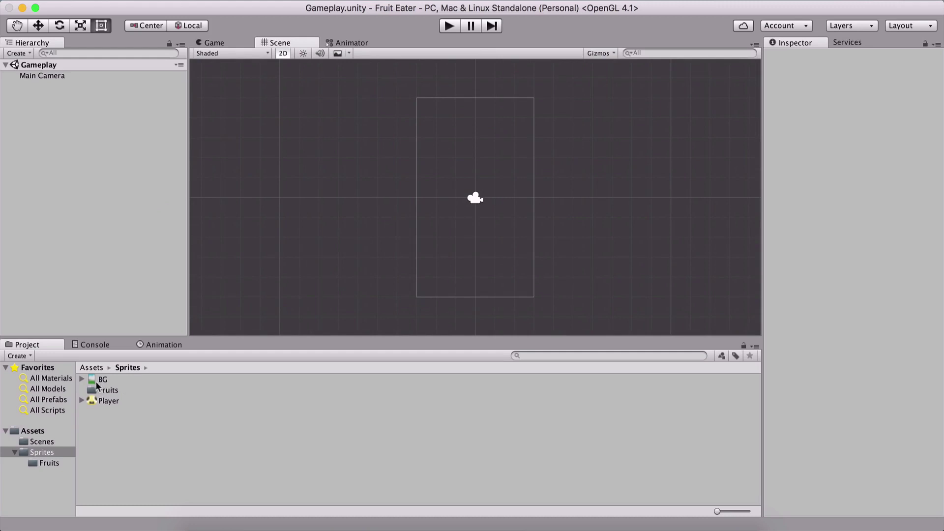
drag(101, 379, 101, 233)
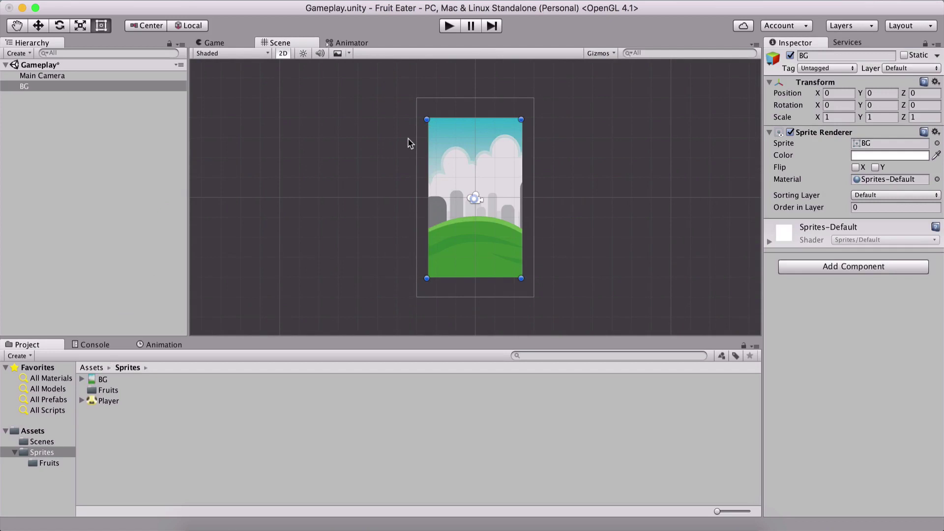
click(214, 42)
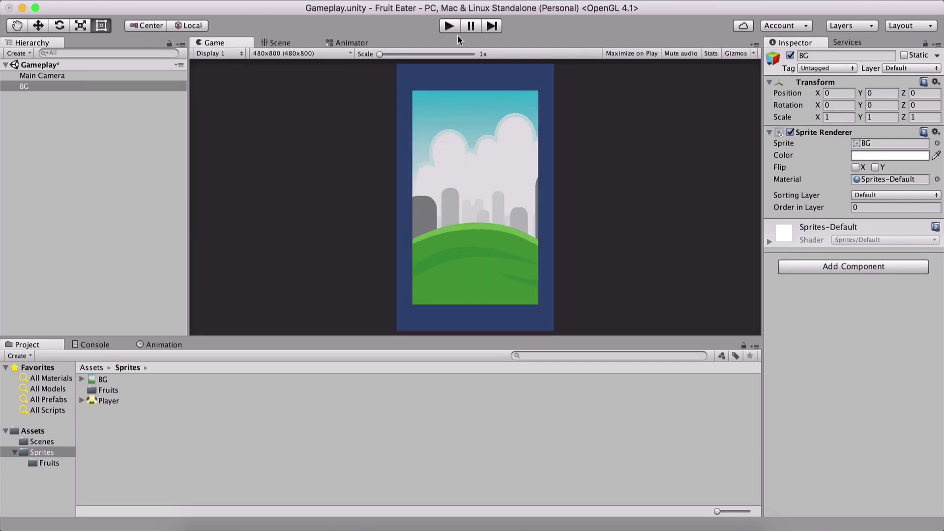
click(280, 44)
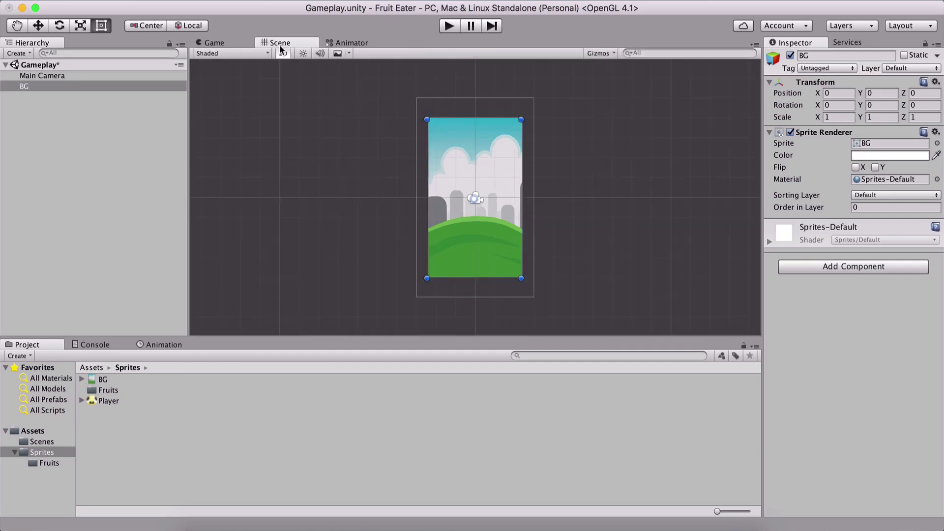
click(44, 77)
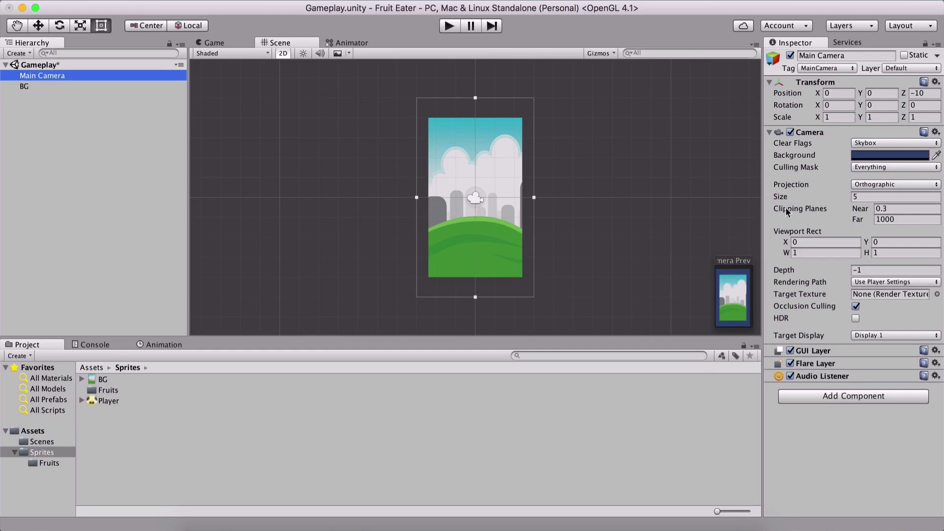
Step: Change the Main Camera's orthographic size from 5 to 4 and preview it in the Game view
click(866, 197)
text(4)
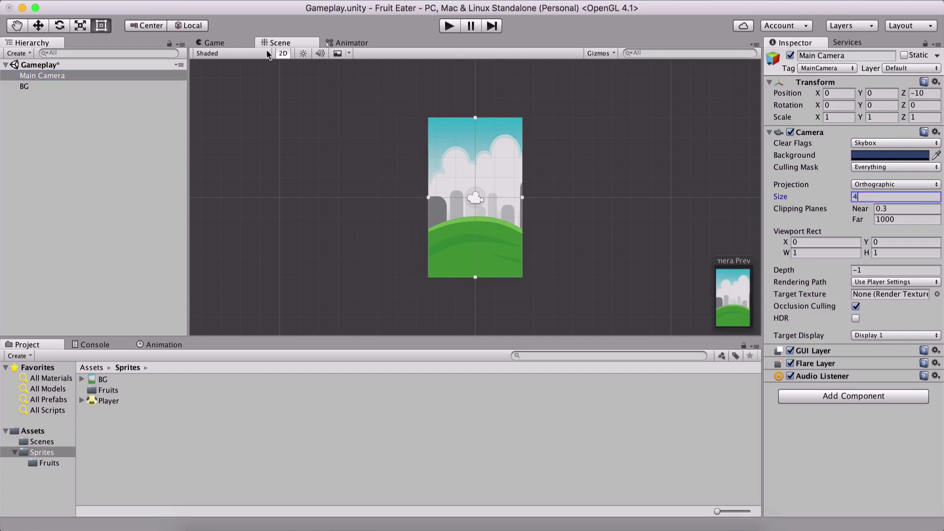
click(236, 43)
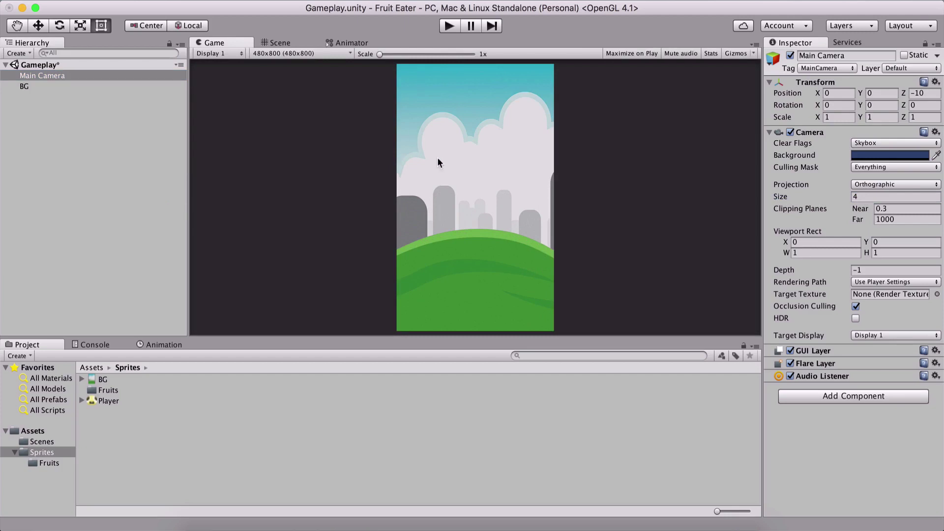
click(276, 40)
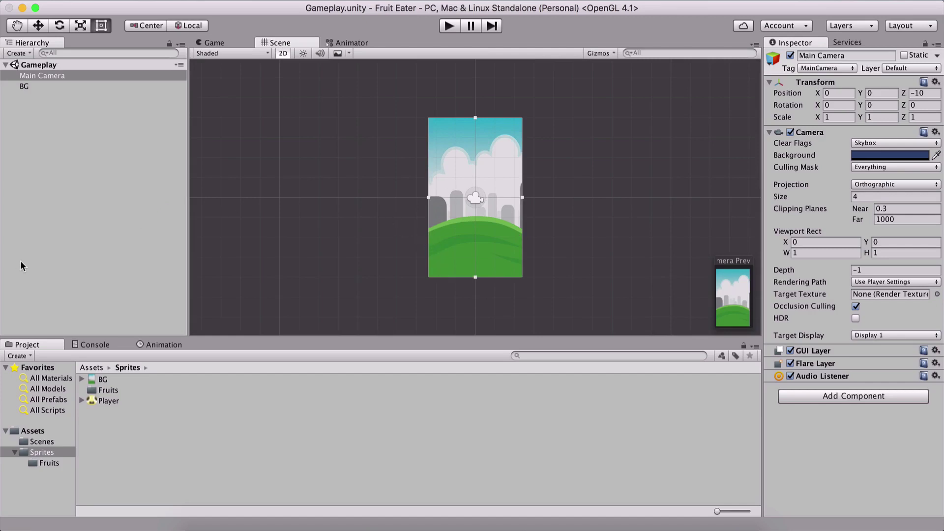
Step: Add the Player sprite to the scene and drag it down onto the bottom hill
drag(104, 401, 74, 199)
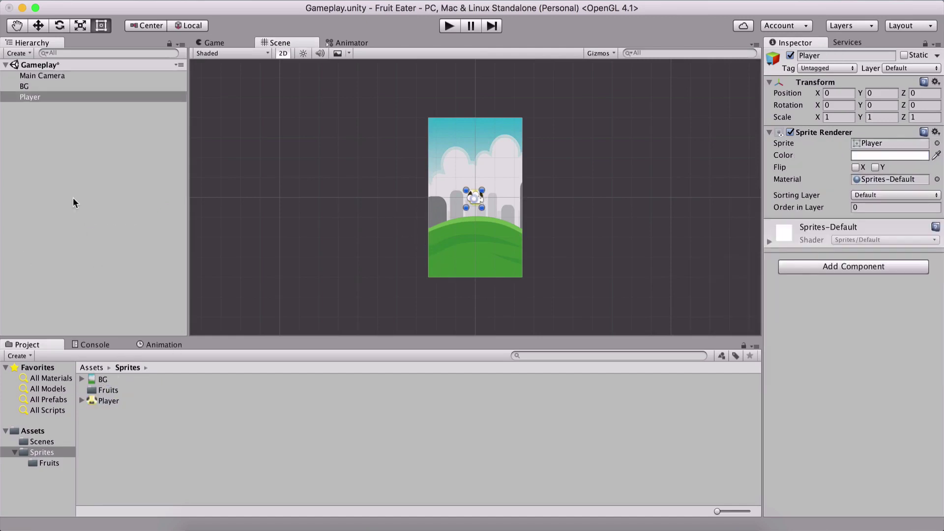
click(44, 25)
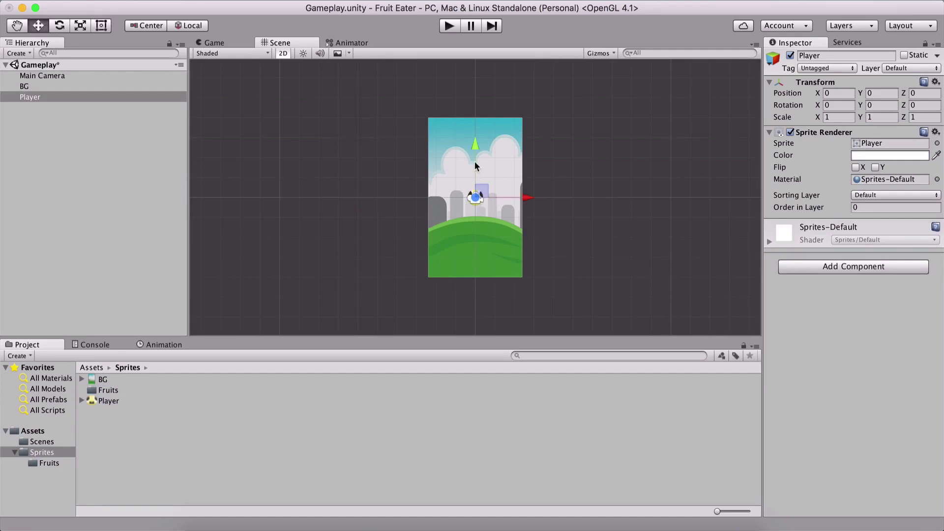
drag(476, 153, 474, 227)
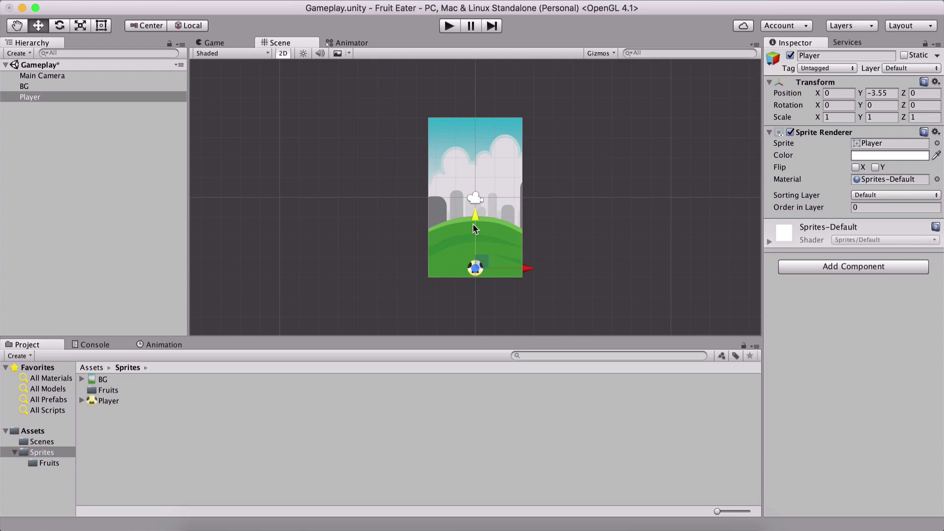
Step: Scale the Player to 0.8 by 0.8, save the scene, and view it in the Game view
click(838, 117)
text(.8)
key(Tab)
text(.8)
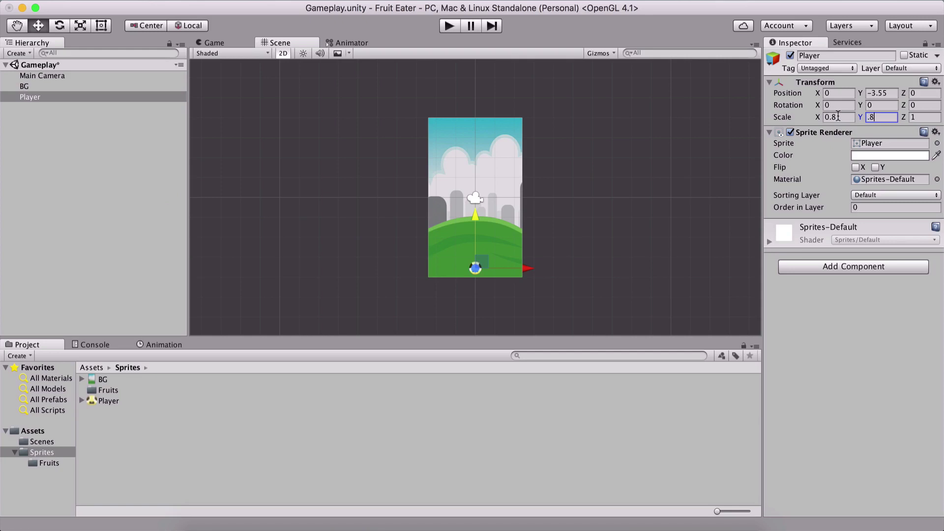
key(super+s)
click(39, 132)
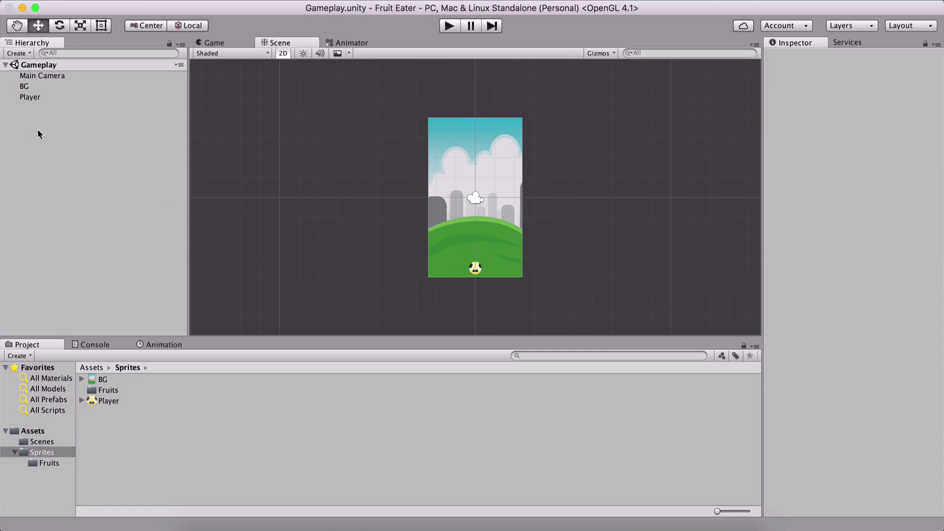
scroll(442, 248, up, 5)
click(247, 44)
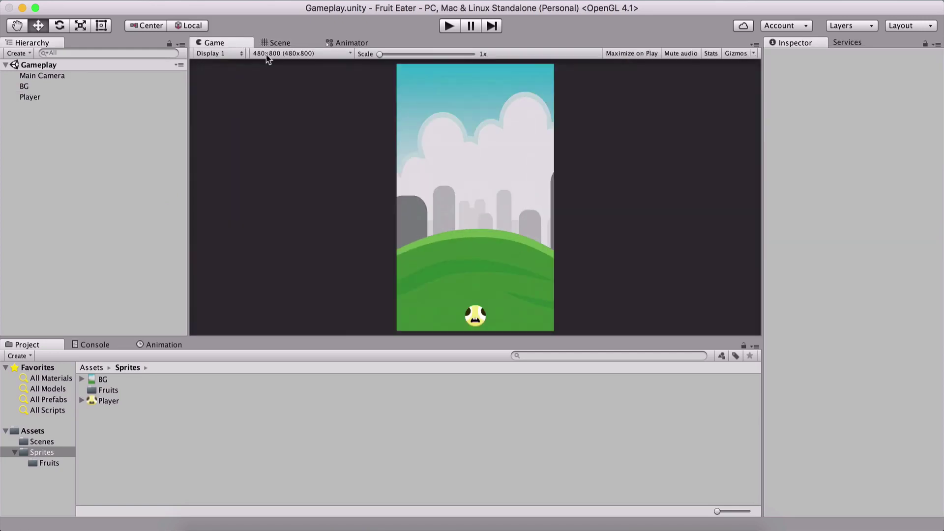
Step: Set the Player's Position Y to -3.5
click(39, 97)
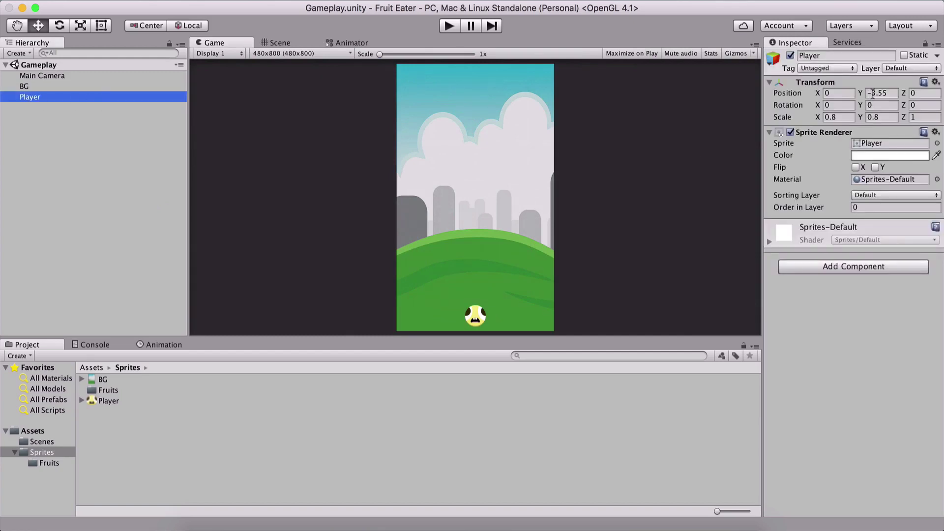
click(879, 93)
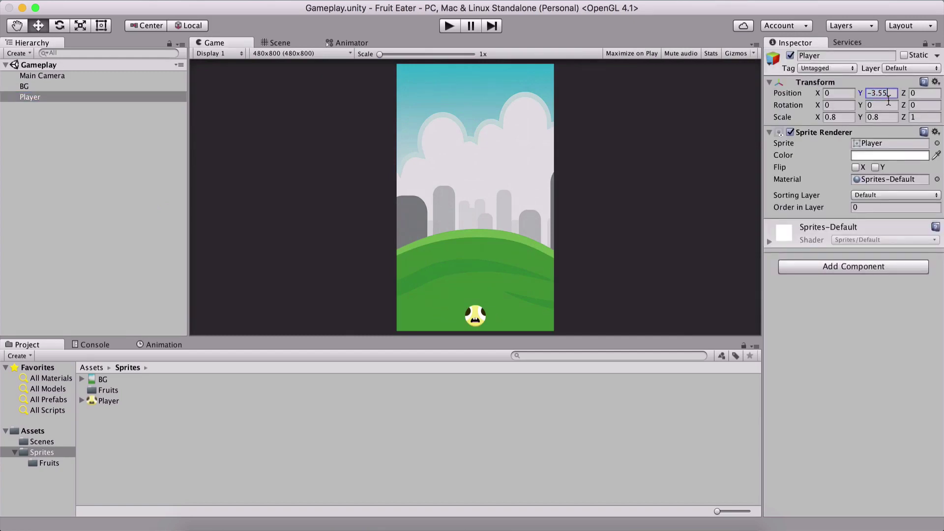
click(132, 155)
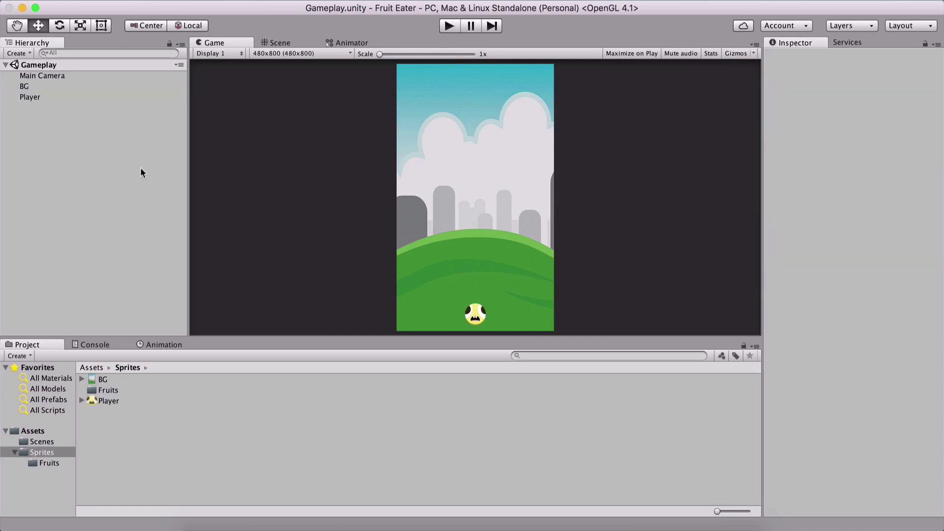
click(31, 98)
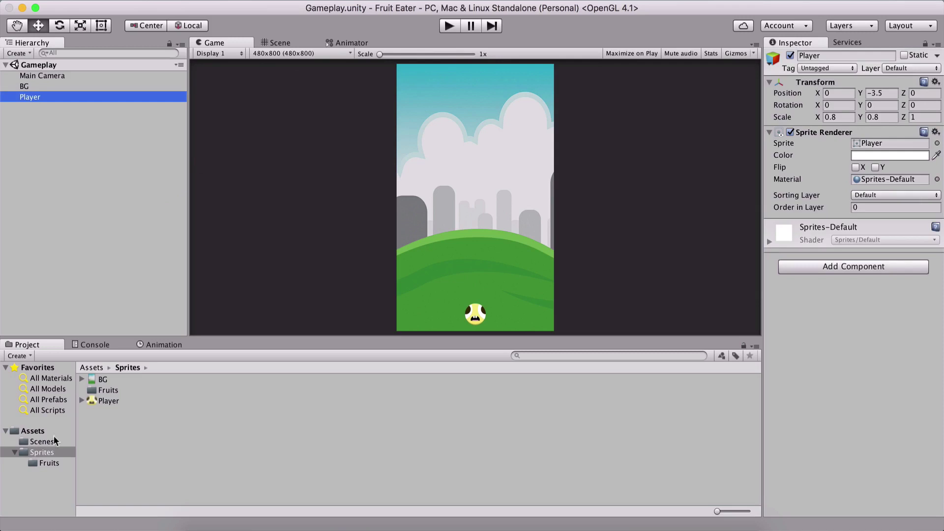
Step: Create a new folder named Scripts in the top-level Assets folder
click(90, 368)
right_click(116, 446)
mouse_move(125, 293)
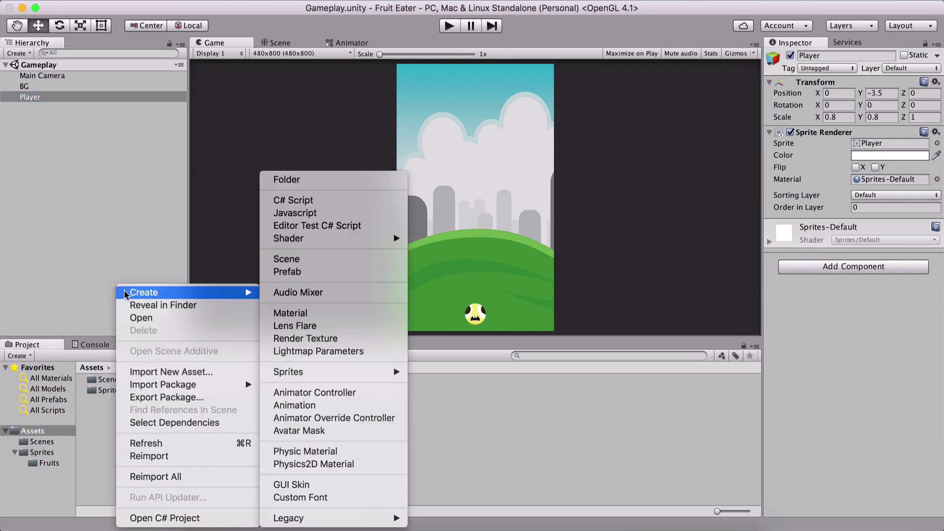
click(302, 179)
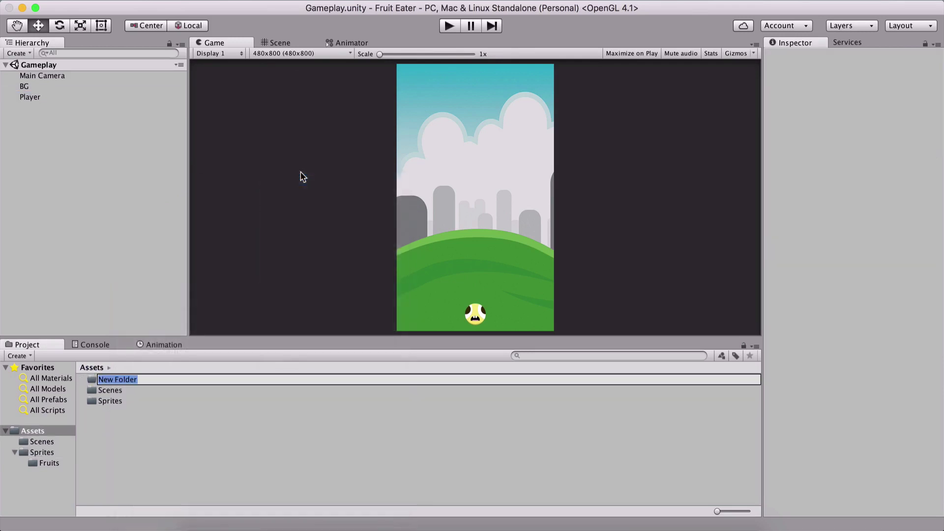
text(Scritpss)
key(Return)
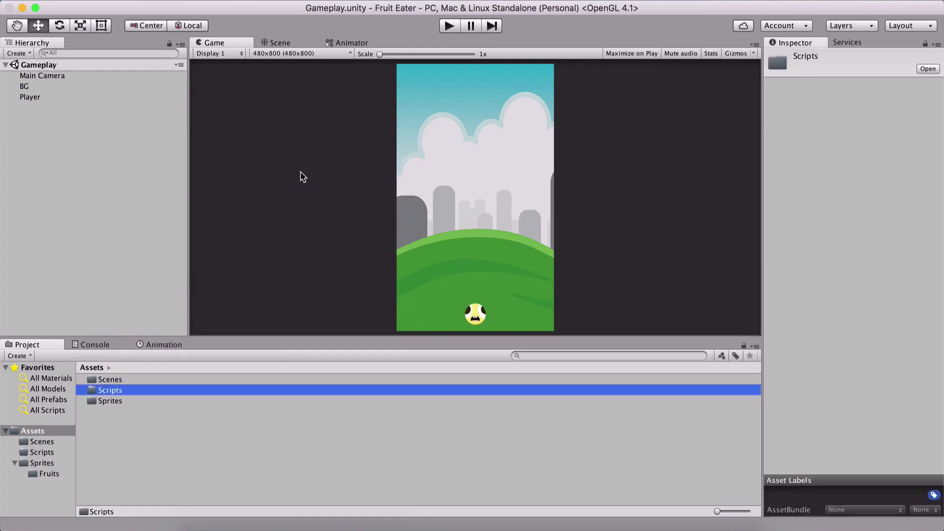
Step: Create a PlayerMovement C# script in Scripts and drag it onto the Player object
double_click(113, 389)
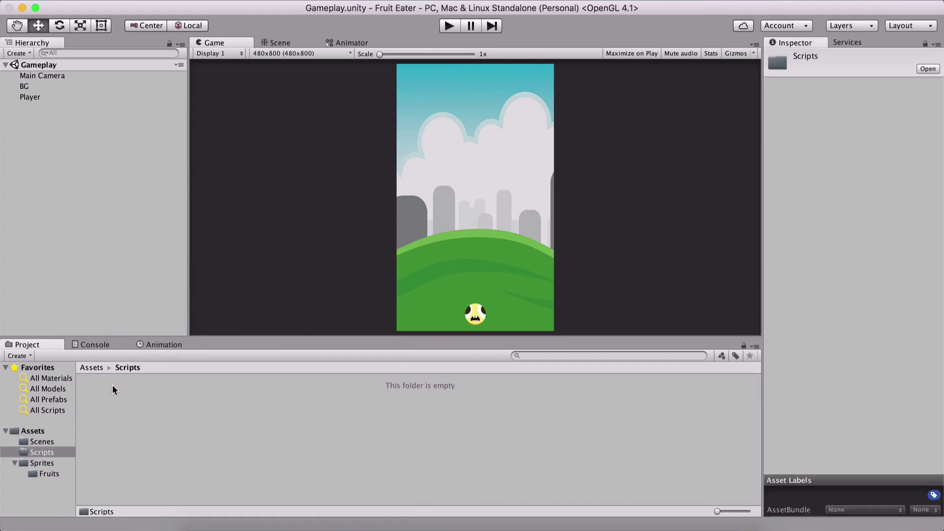
right_click(111, 389)
mouse_move(121, 294)
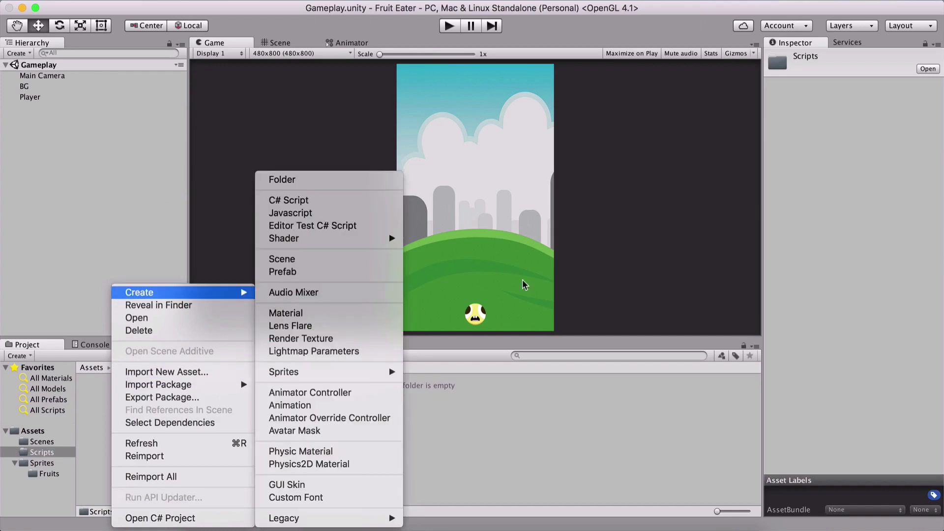
click(318, 206)
text(PlayerMovement)
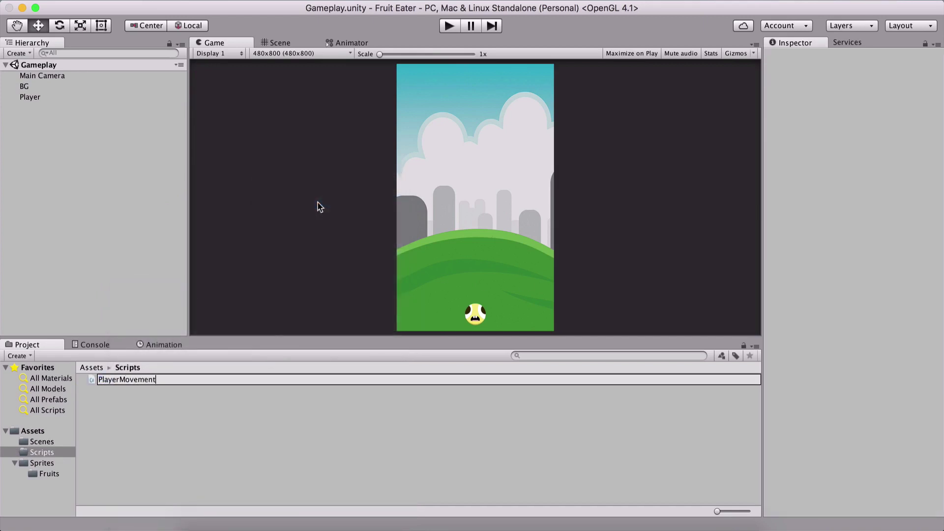
key(Return)
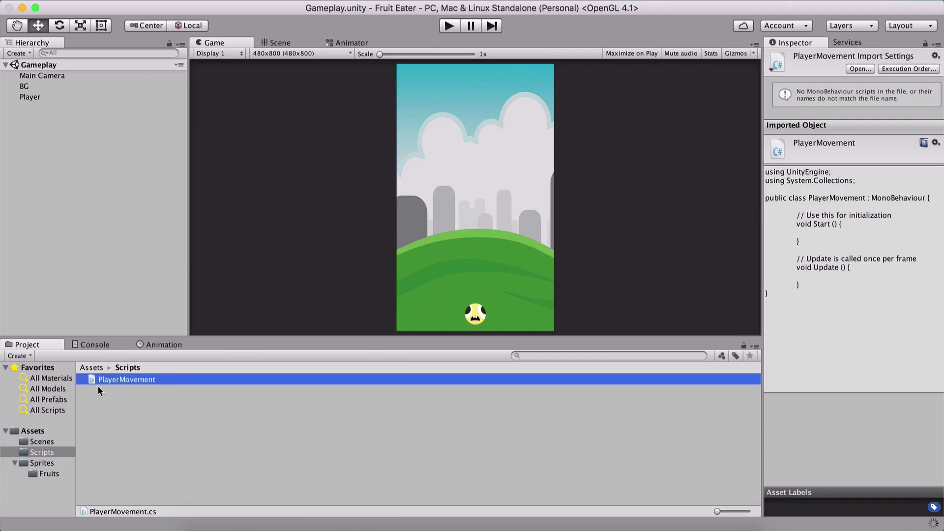
drag(98, 385, 23, 96)
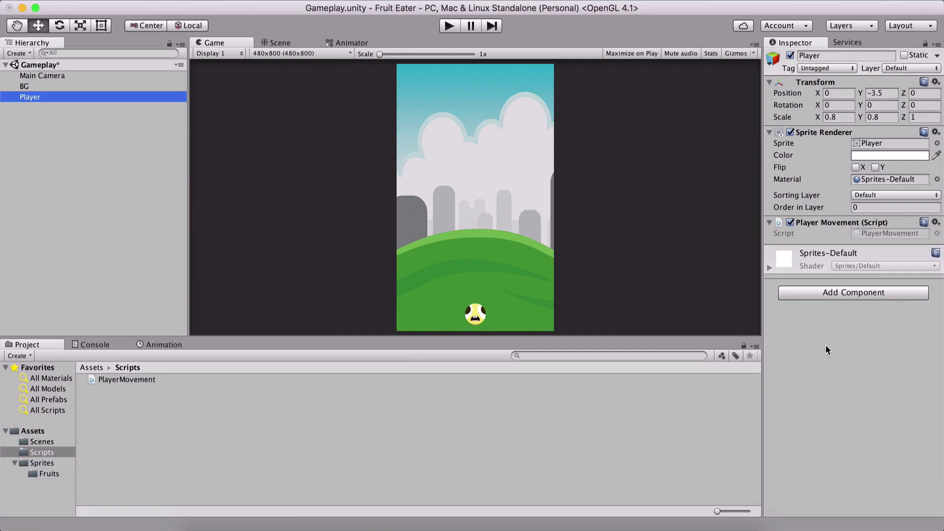
Step: Add a Box Collider 2D to the Player and tick Is Trigger
click(819, 296)
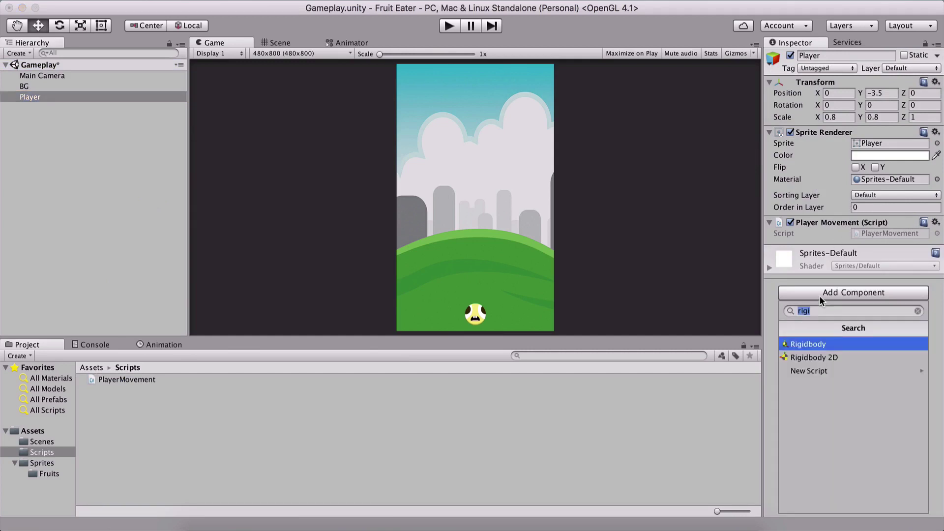
text(box)
key(Down)
key(Return)
click(855, 288)
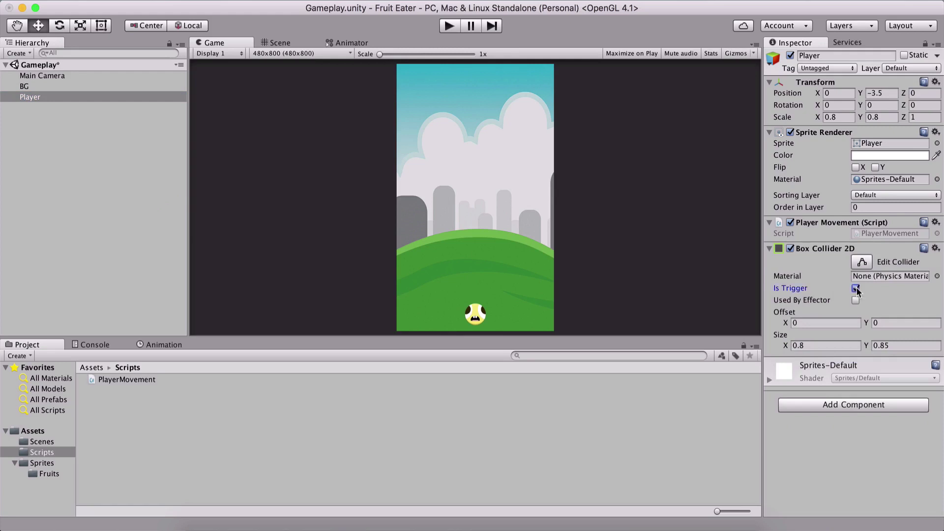
Step: Add a Rigidbody 2D to the Player and run the game to test it
click(830, 405)
text(rig)
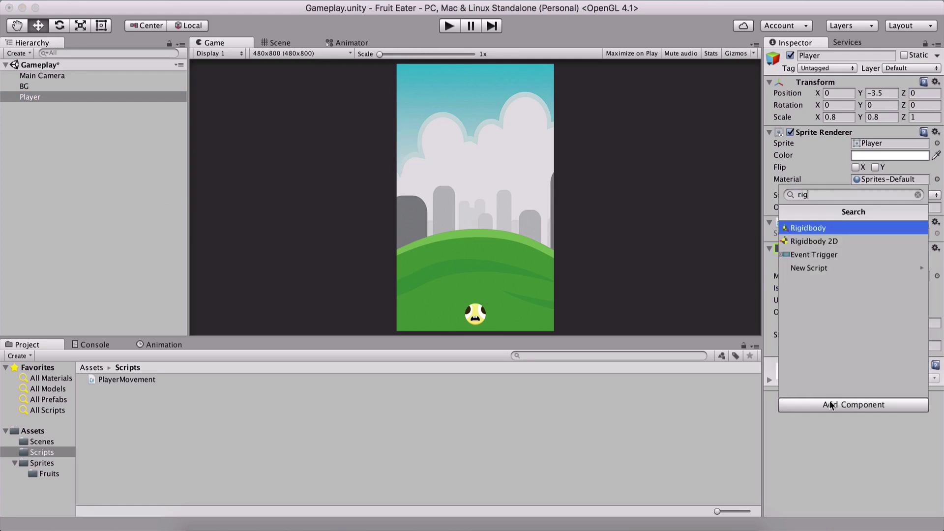
key(Down)
key(Return)
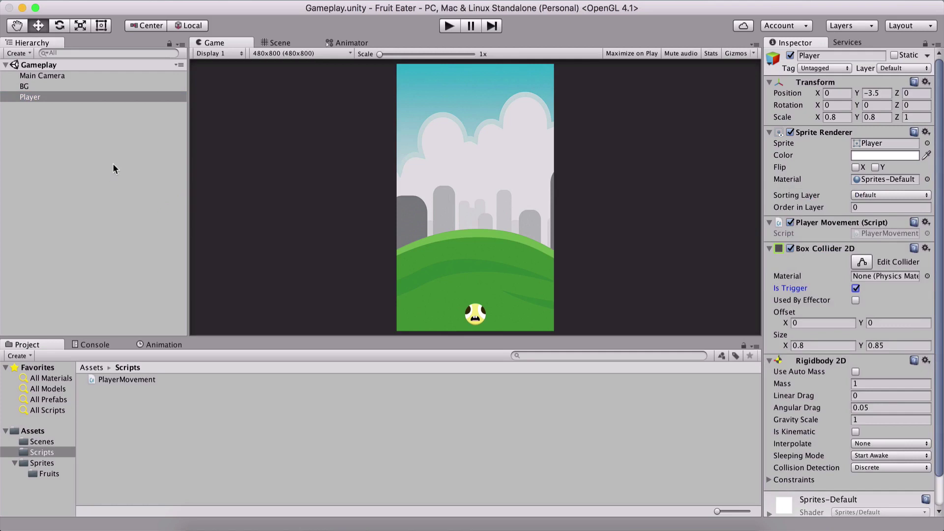
click(452, 31)
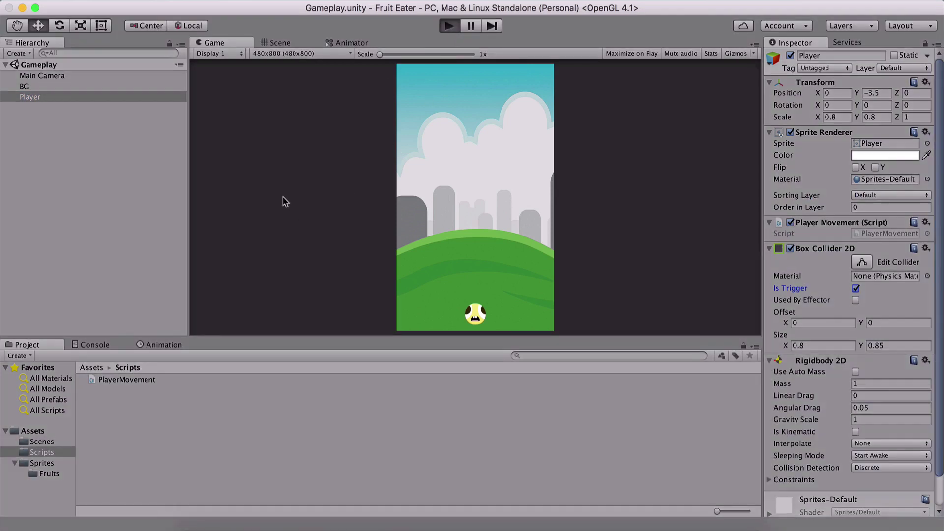
Step: Stop the test, tick Is Kinematic on the Player's Rigidbody 2D, and test again
click(450, 28)
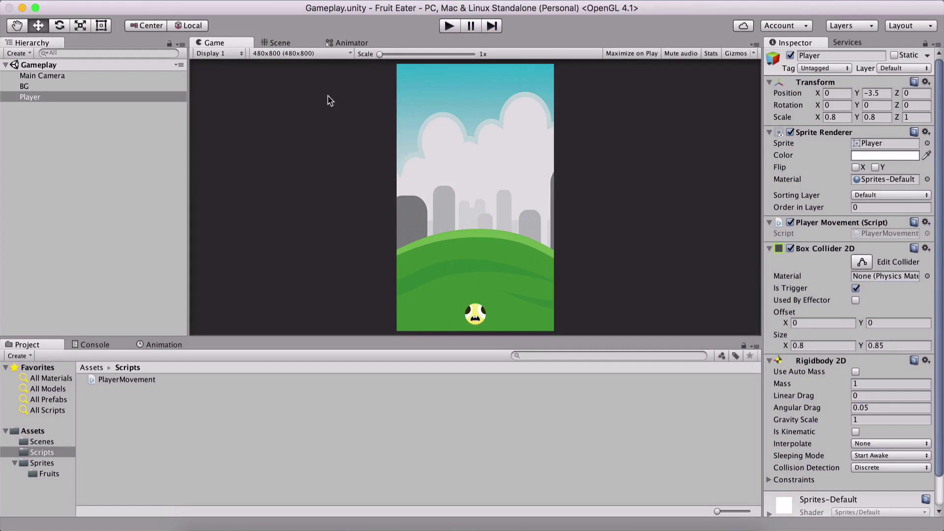
scroll(817, 344, down, 2)
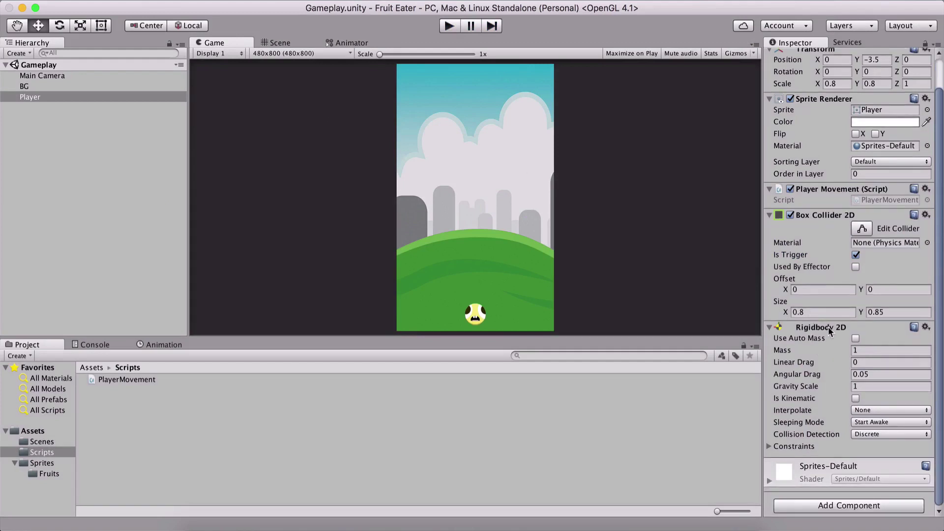
click(855, 398)
click(448, 27)
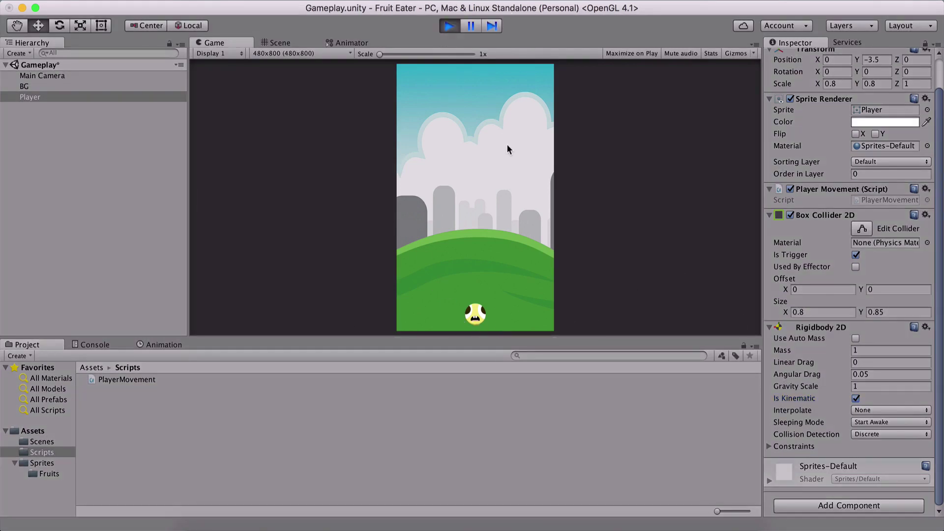
click(445, 27)
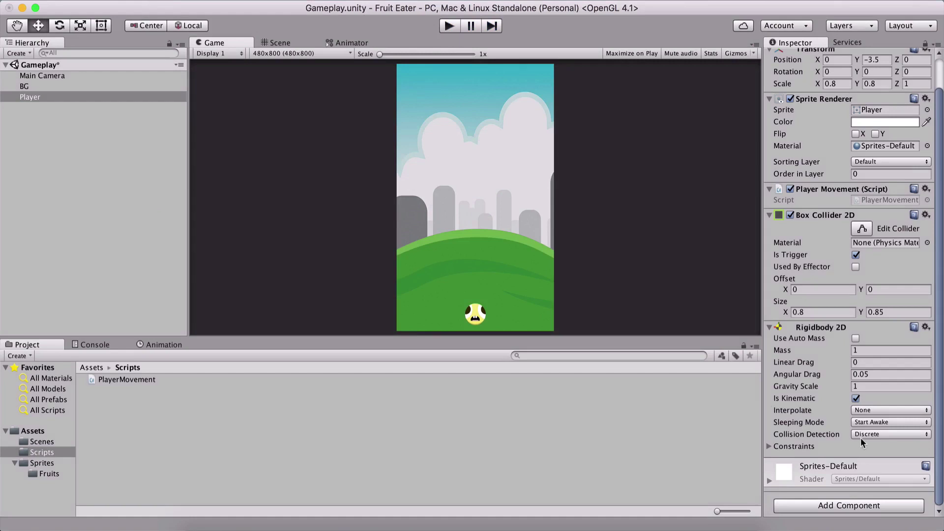
Step: Turn off Is Kinematic and test Gravity Scale 0, then 1 during play
click(855, 399)
click(859, 387)
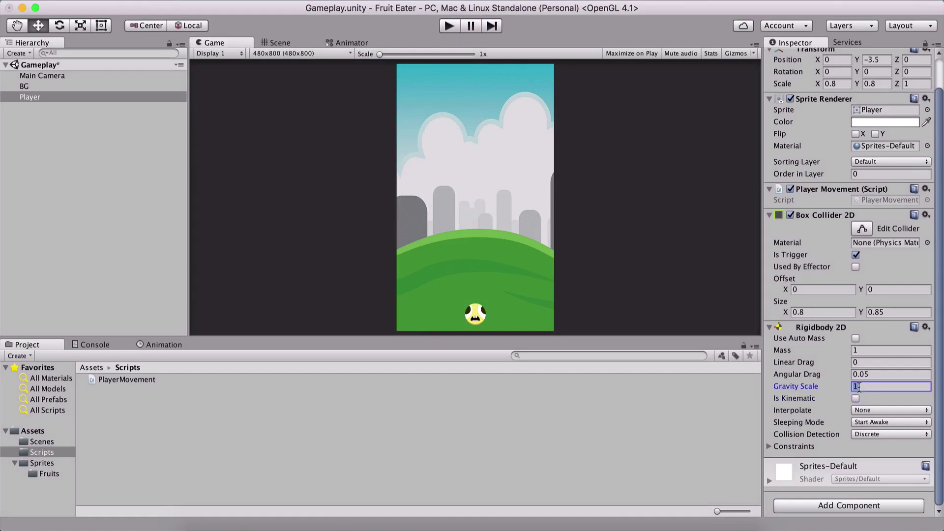
text(0)
click(448, 25)
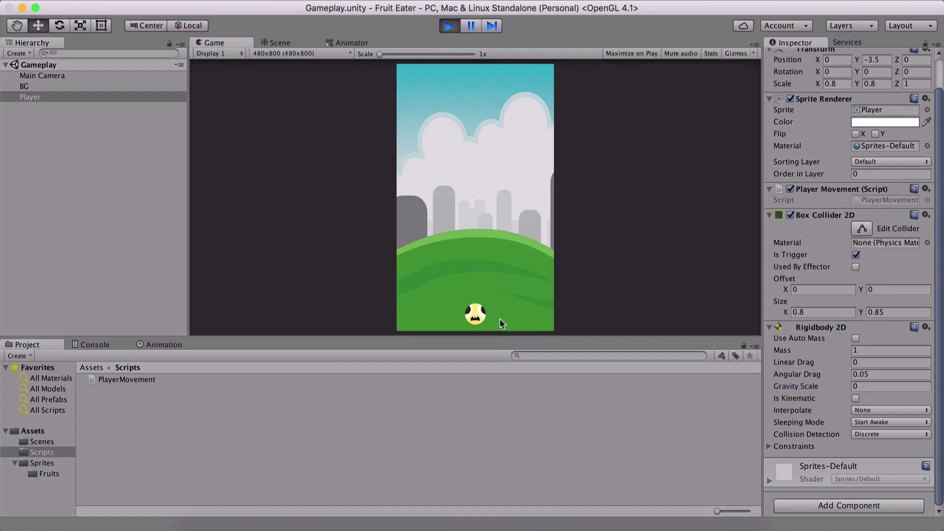
click(873, 385)
key(BackSpace)
text(1)
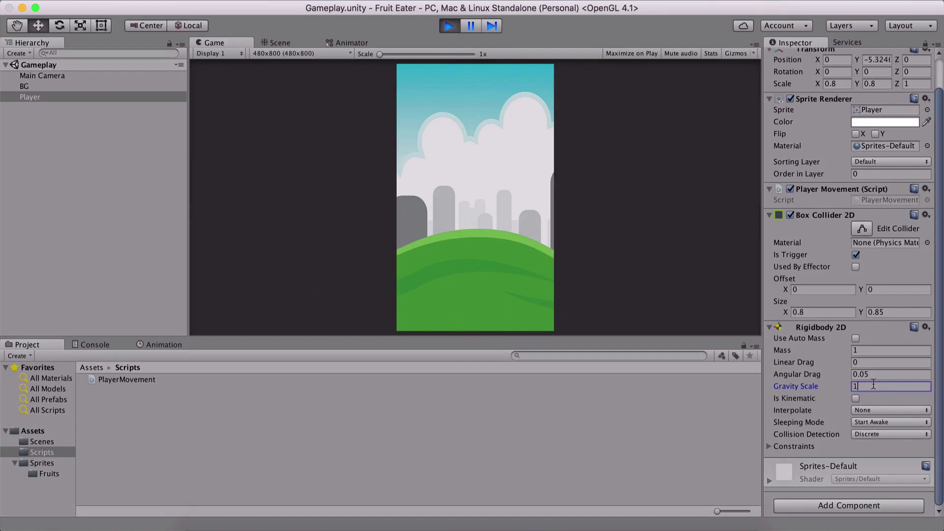
click(449, 26)
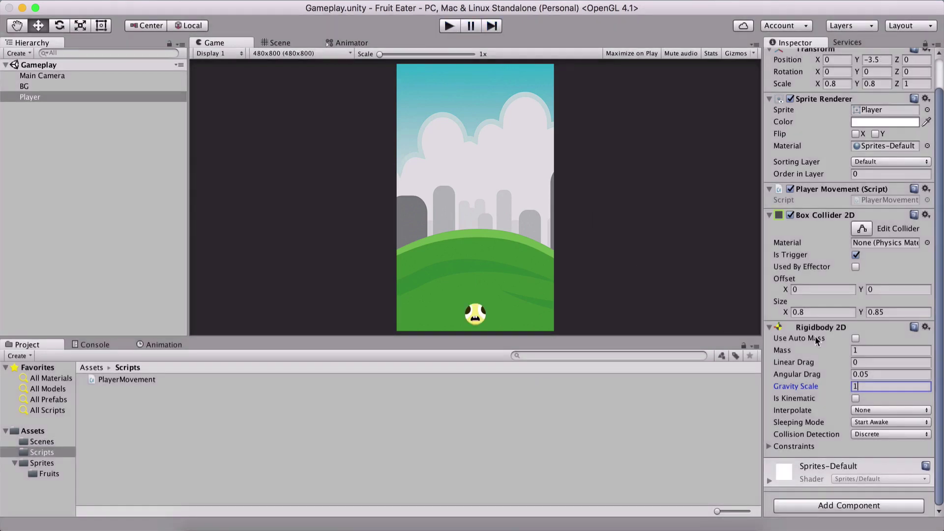
Step: Re-enable Is Kinematic on the Rigidbody 2D and verify the Player's Gravity Scale
click(856, 398)
click(867, 386)
click(31, 167)
click(34, 98)
click(864, 420)
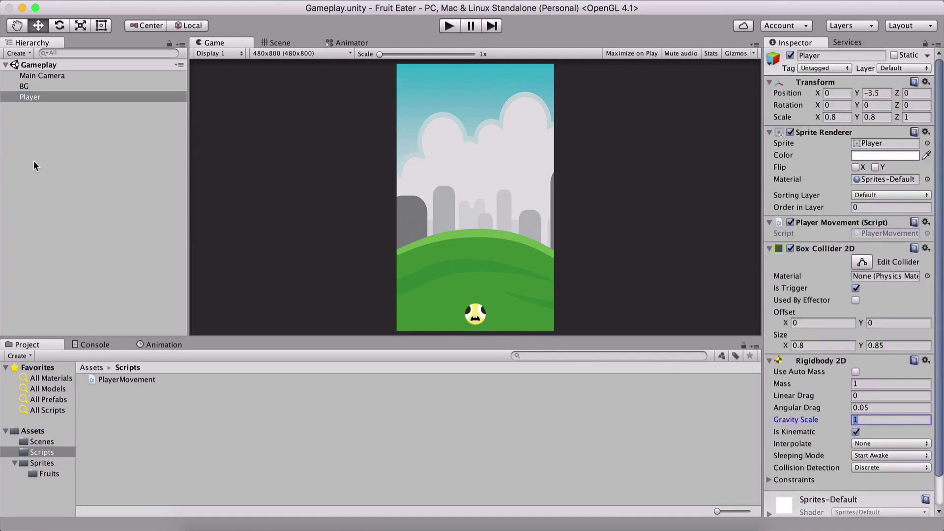
click(47, 162)
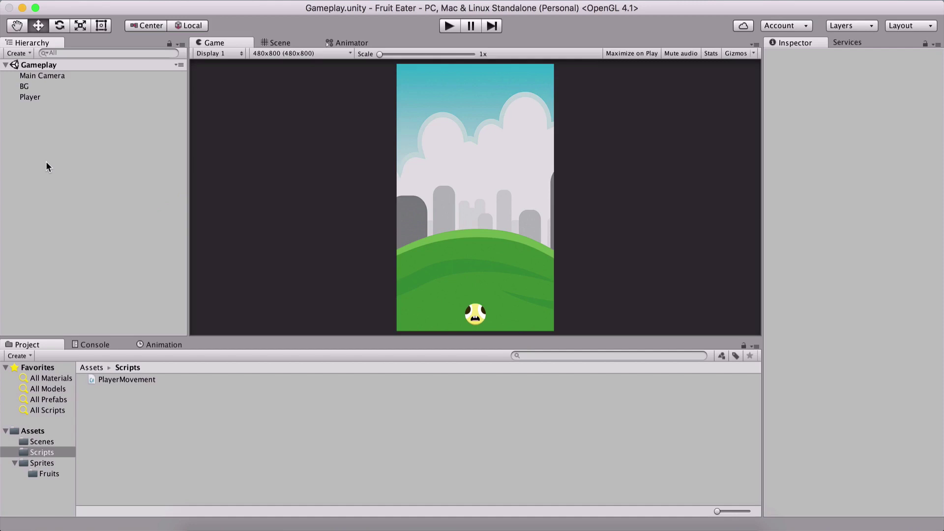
click(43, 98)
Step: Move the Player Movement component down twice below Rigidbody 2D, then open PlayerMovement.cs
scroll(885, 255, down, 2)
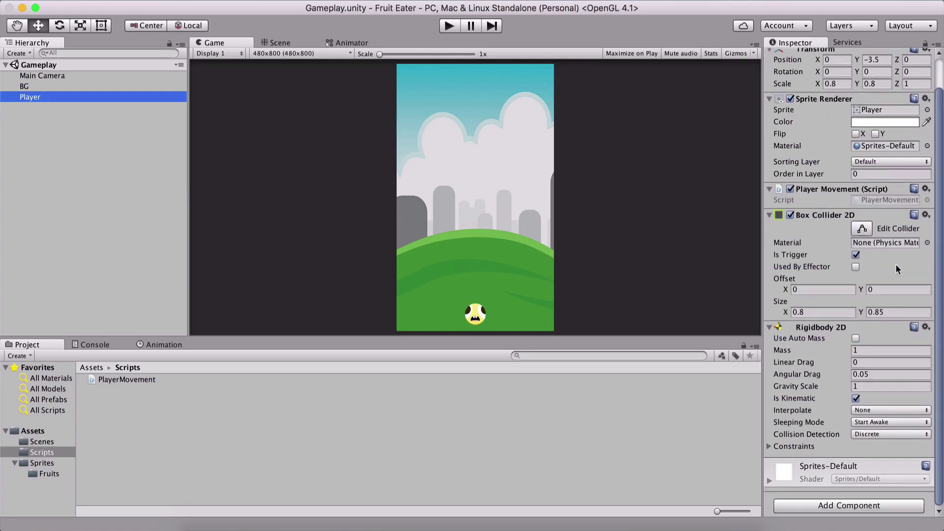
click(925, 189)
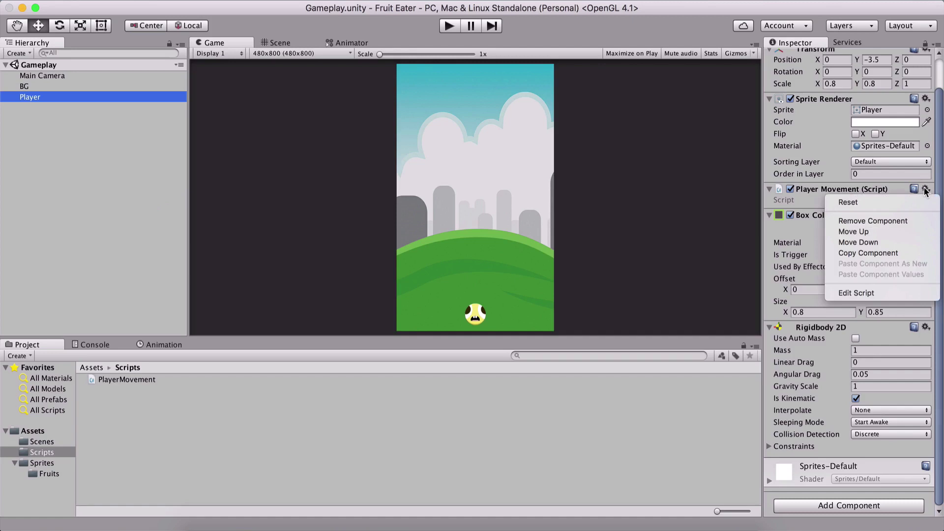
click(823, 196)
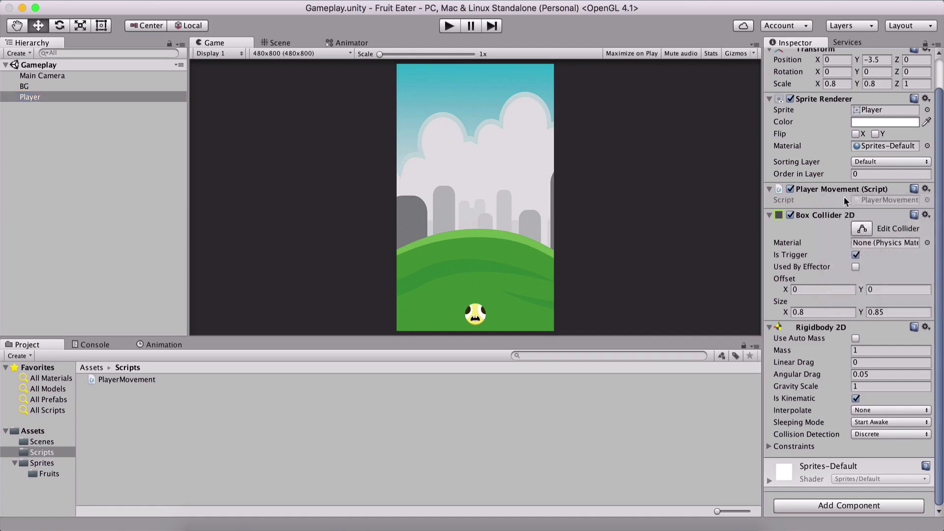
click(925, 190)
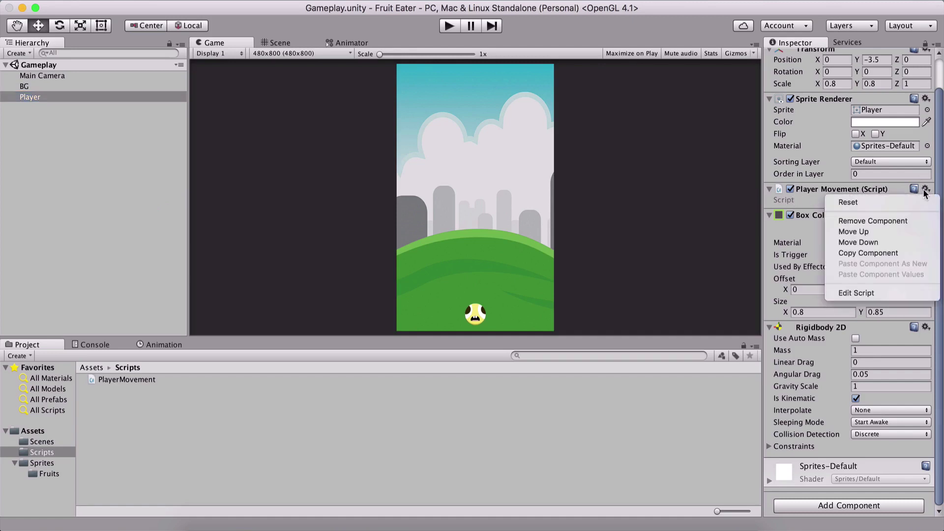
click(859, 243)
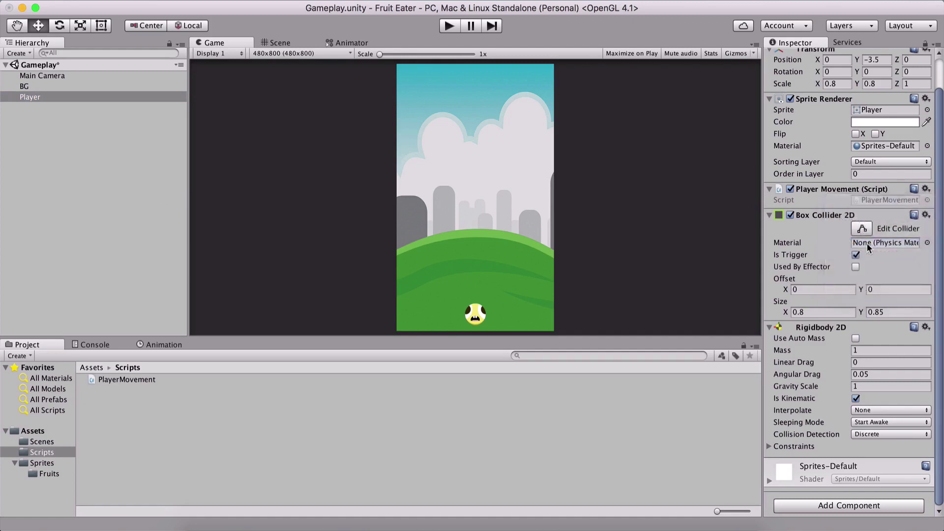
click(925, 300)
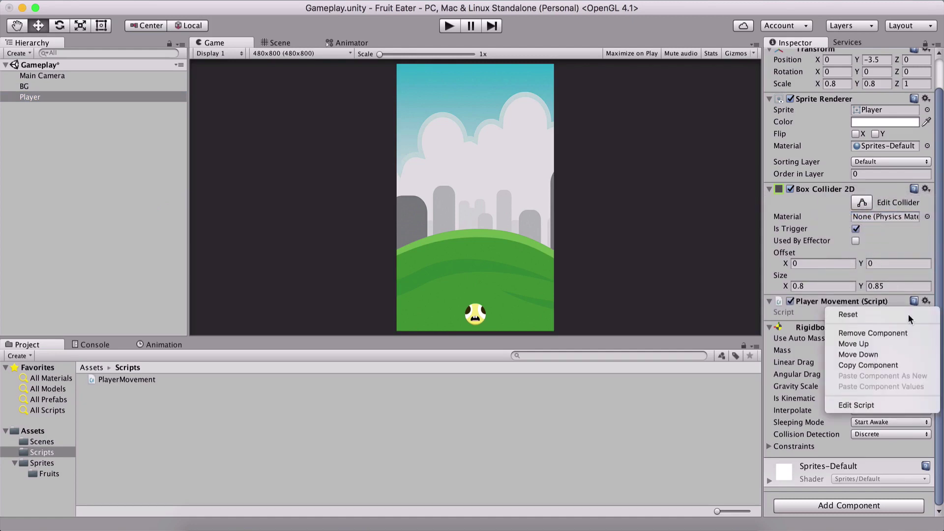
click(859, 354)
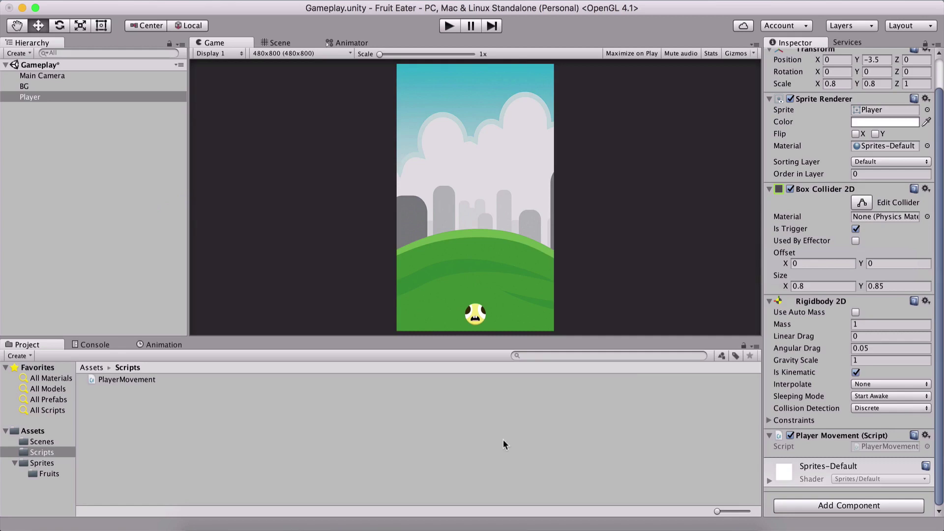
double_click(152, 379)
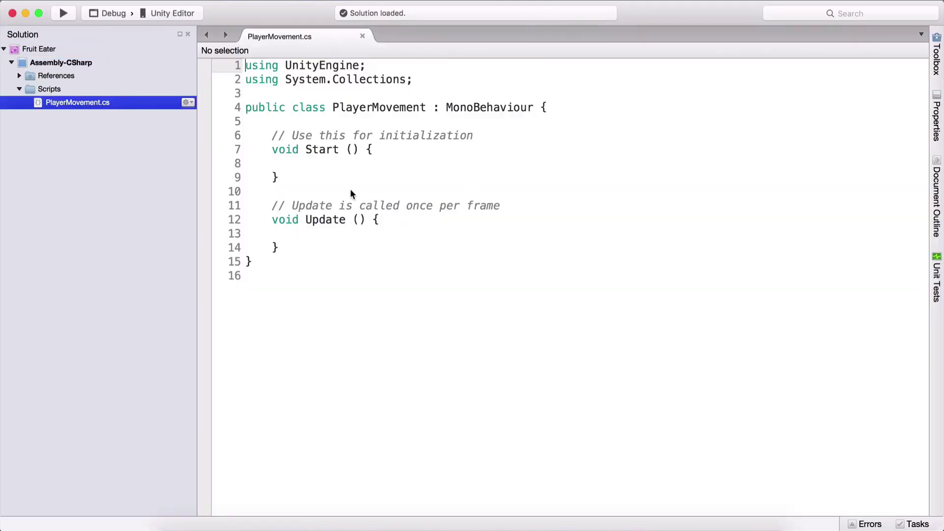
Step: Add a blank line after the Update method and type '// class' after the class's closing brace
click(294, 247)
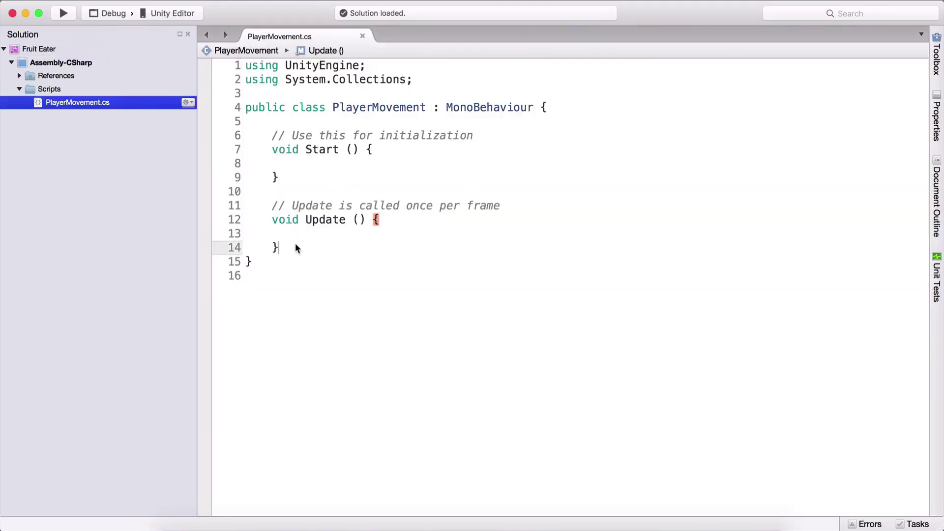
key(Return)
key(Down)
text(// class)
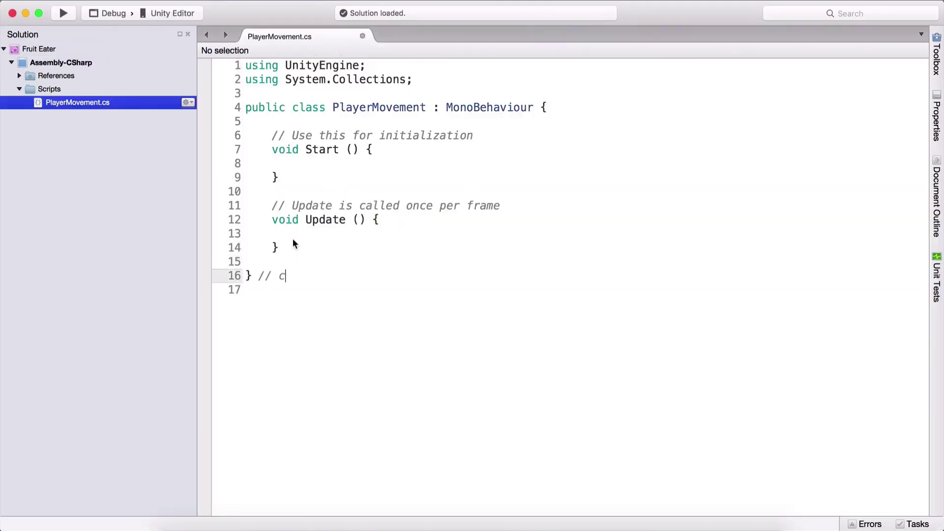